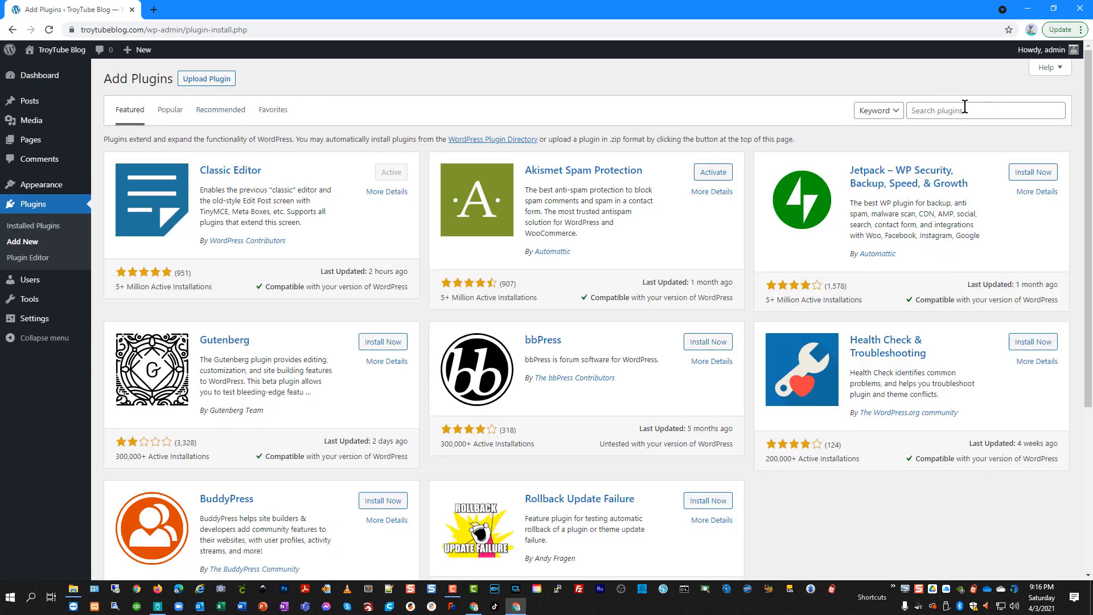
# - Search the available plugins for "contact form", and install and activate Contact Form 7
pyautogui.click(964, 108)
pyautogui.click(970, 133)
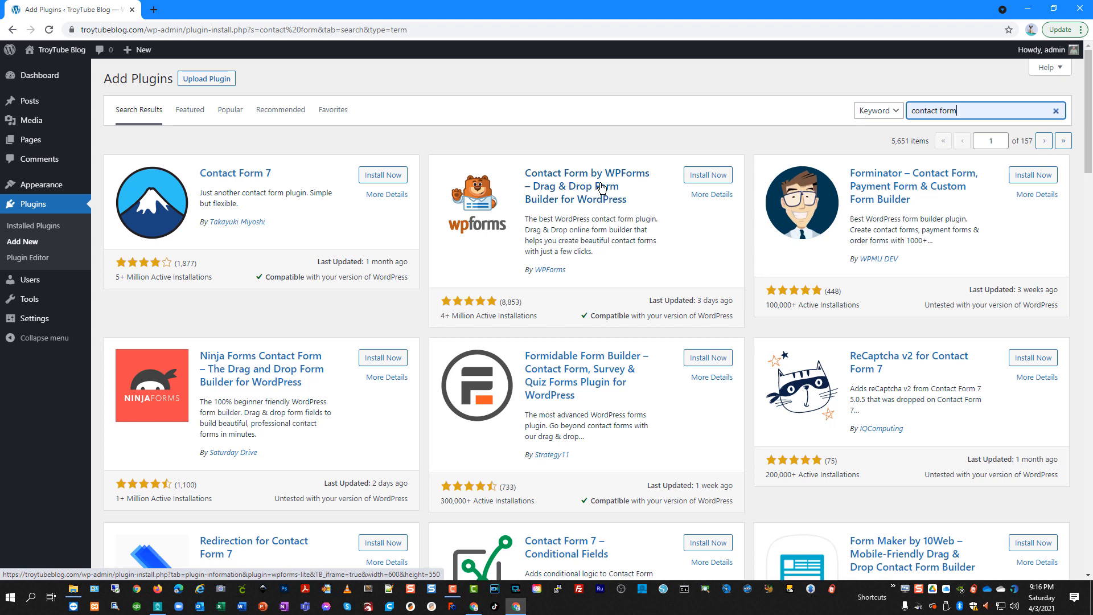
pyautogui.scroll(-1, 601, 188)
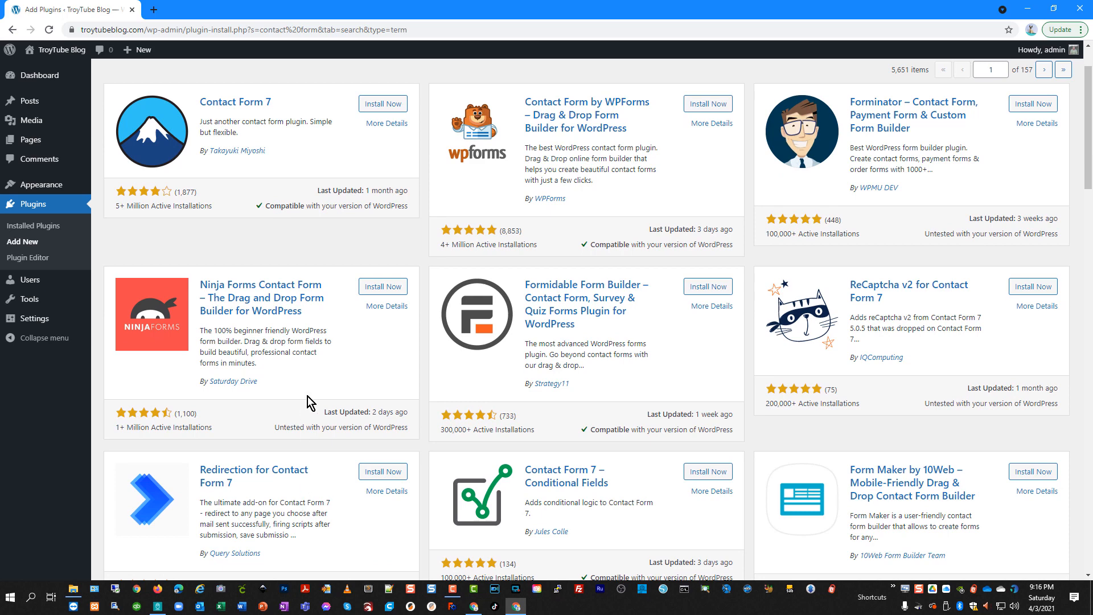
pyautogui.scroll(1, 373, 445)
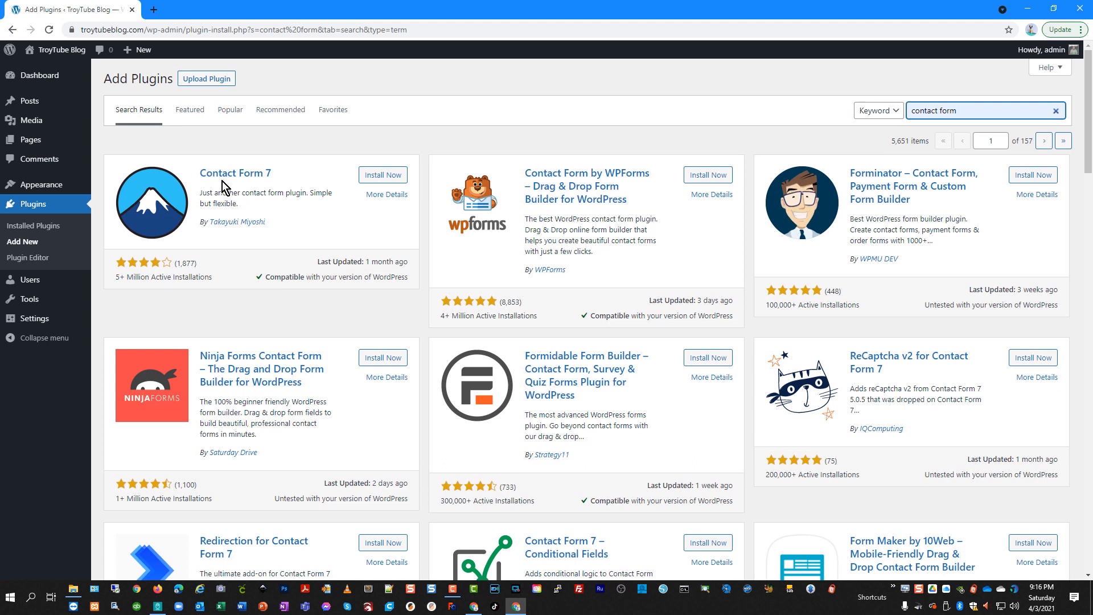
pyautogui.click(378, 176)
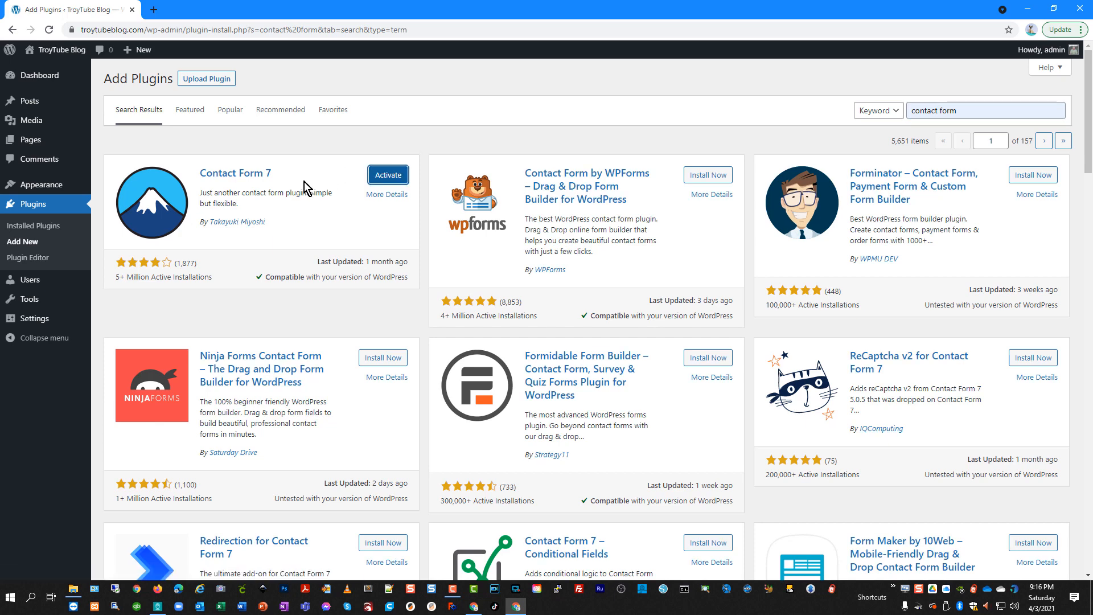
pyautogui.click(388, 176)
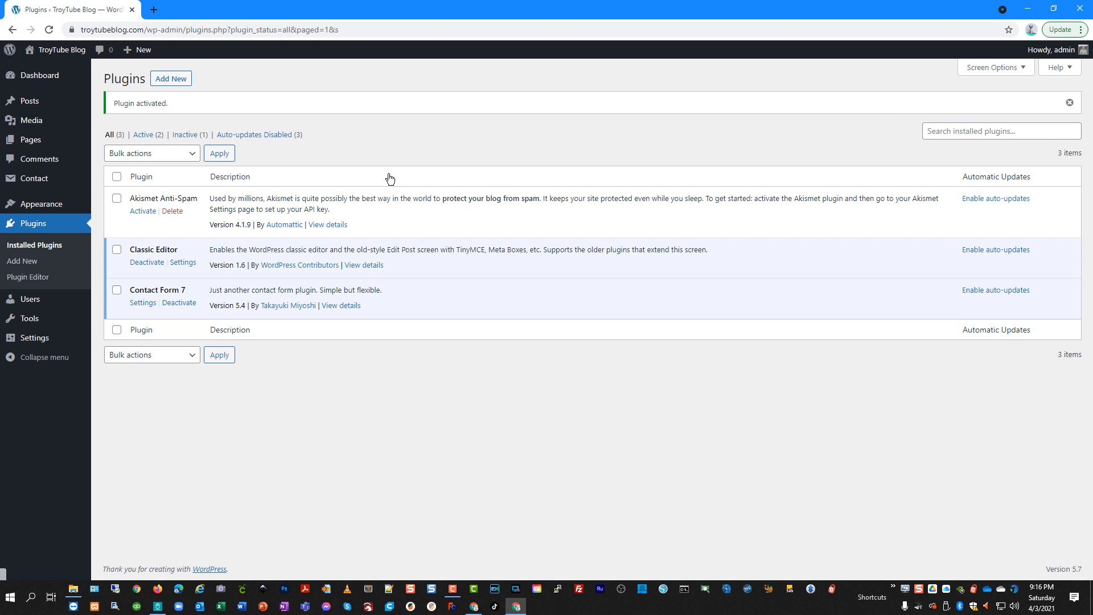
# - Open Contact form 1 from the plugin's settings for editing and review its form and mail templates
pyautogui.click(147, 303)
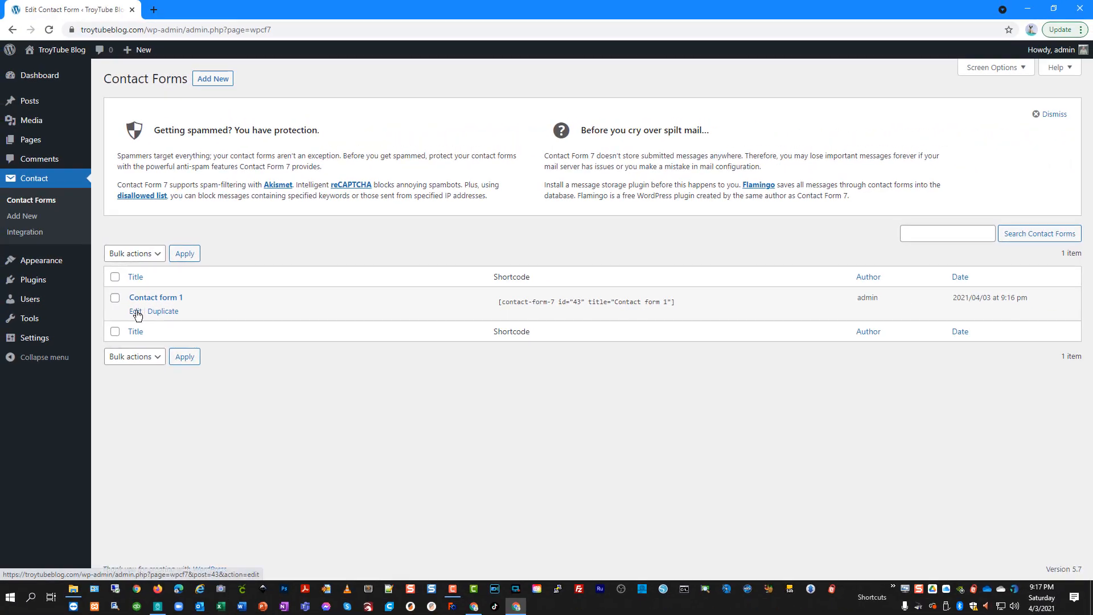
pyautogui.click(136, 311)
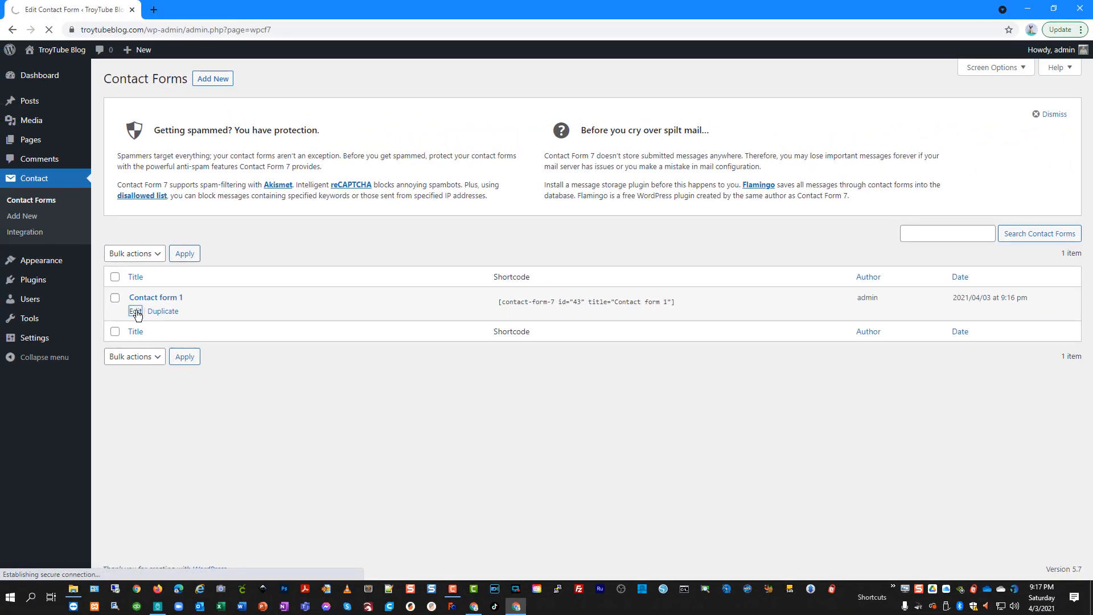
pyautogui.scroll(-1, 285, 324)
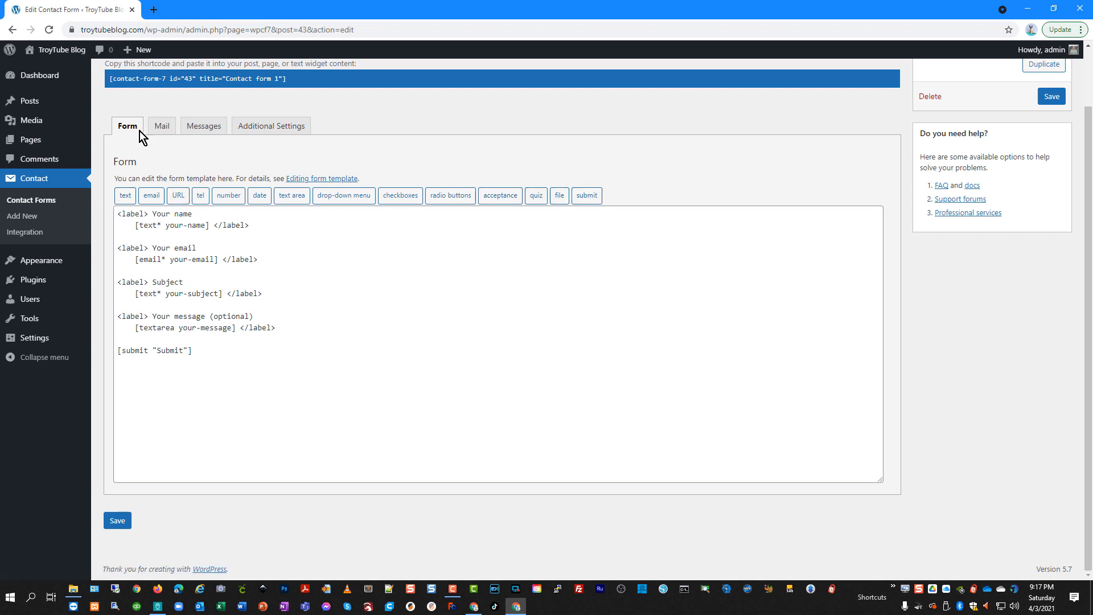
pyautogui.click(170, 128)
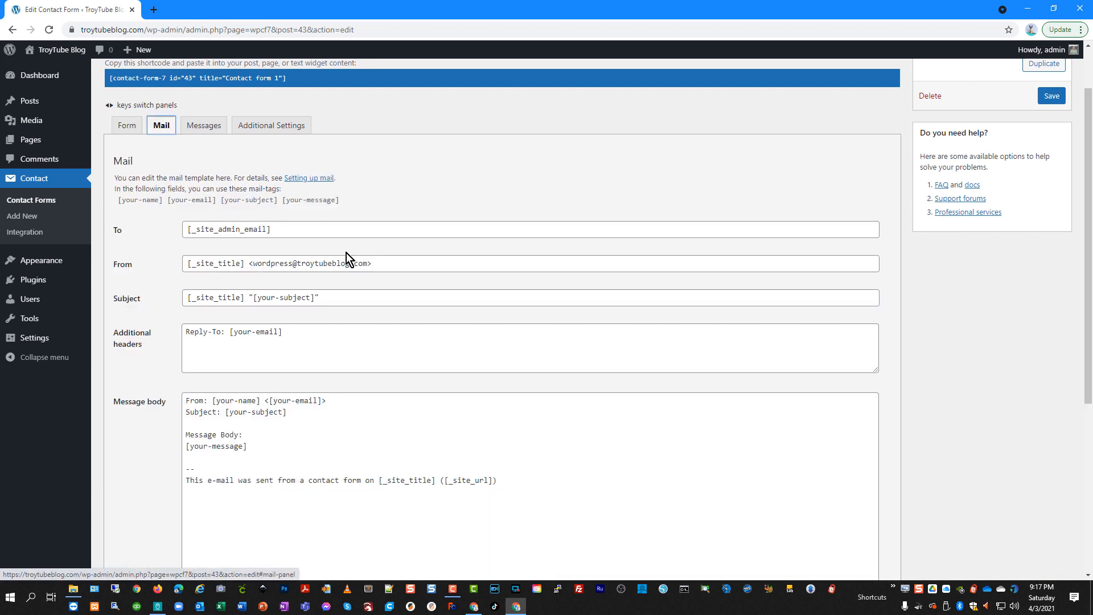
pyautogui.scroll(-2, 342, 196)
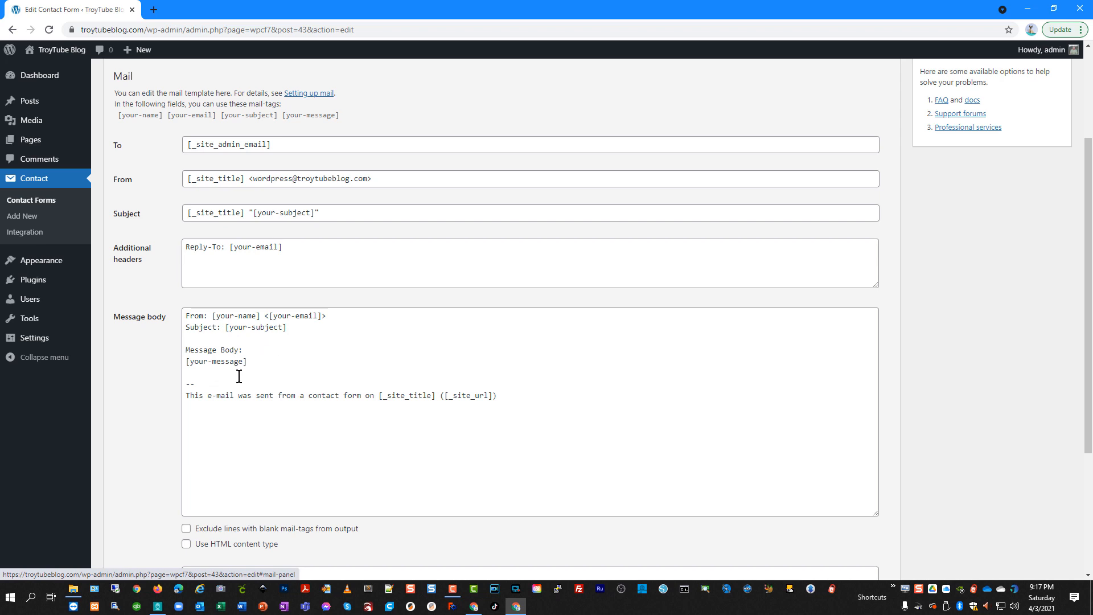
pyautogui.scroll(3, 257, 341)
# - Duplicate the Subject field block below itself in the form template and change the copy's label to "Phone"
pyautogui.click(130, 171)
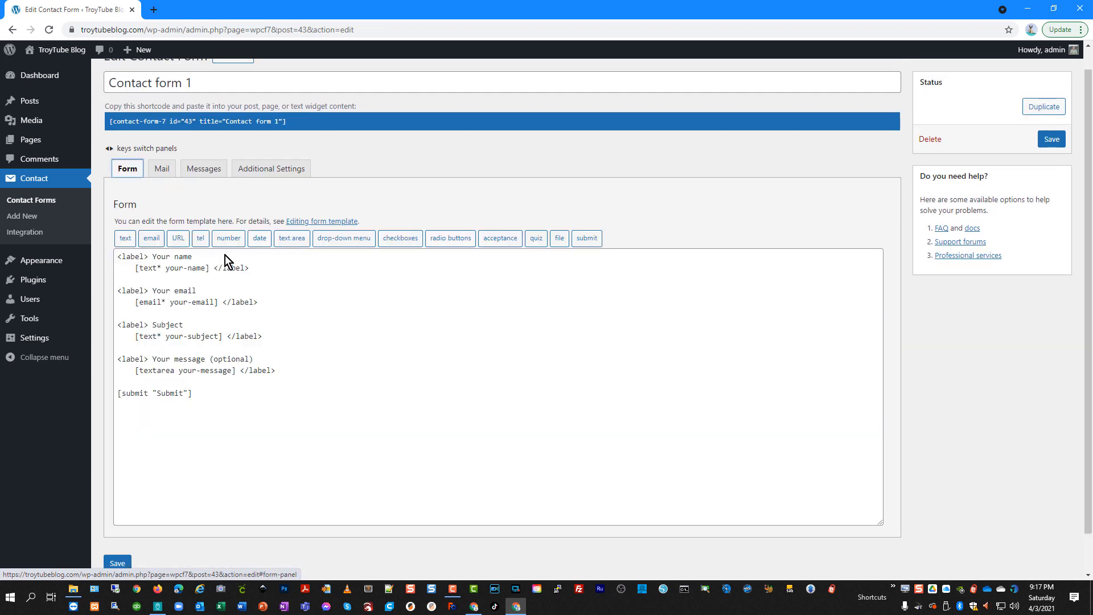
pyautogui.click(294, 336)
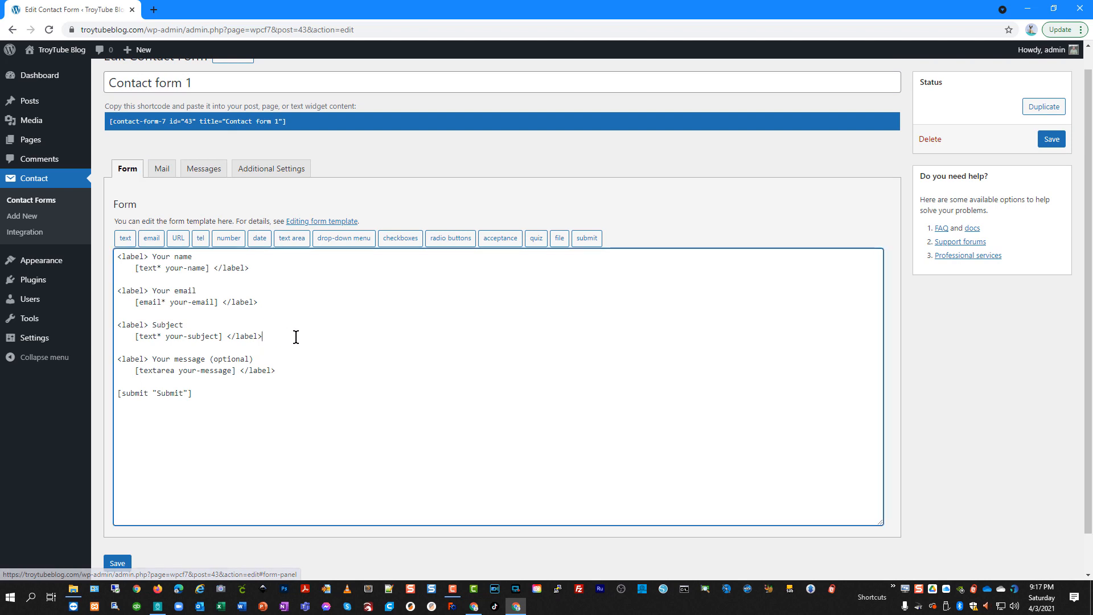
pyautogui.press('Return')
pyautogui.press('Return')
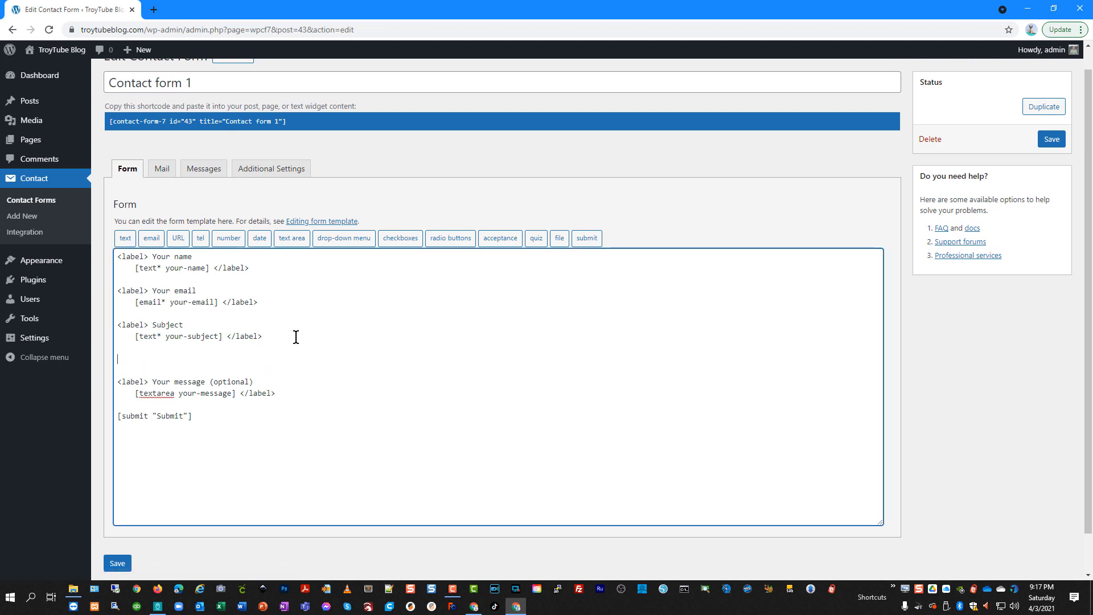
pyautogui.moveTo(277, 338); pyautogui.dragTo(97, 323)
pyautogui.hotkey('ctrl', 'c')
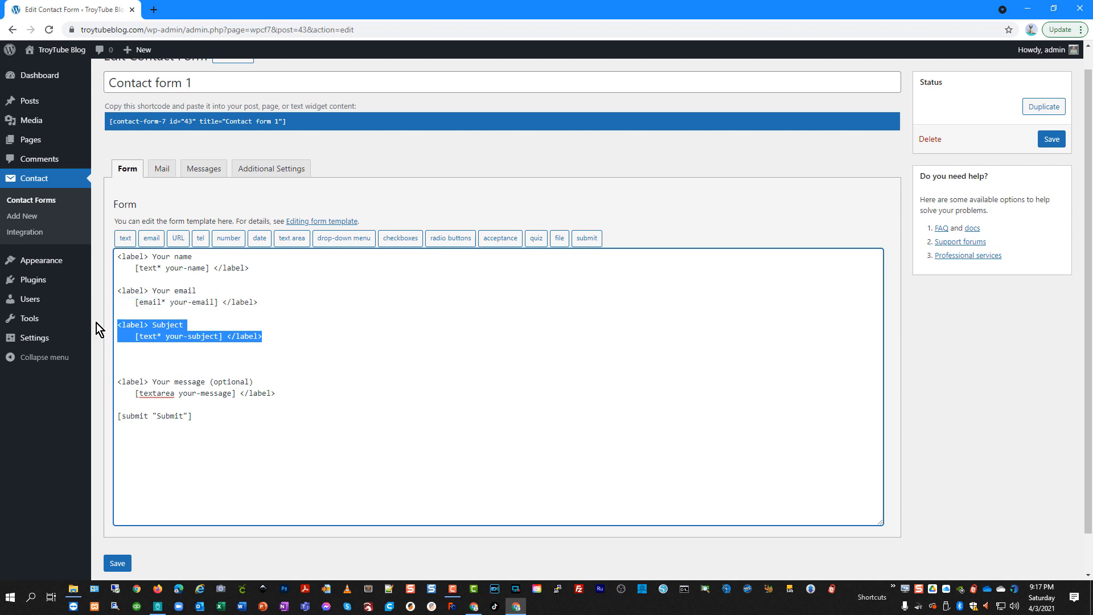
pyautogui.click(161, 356)
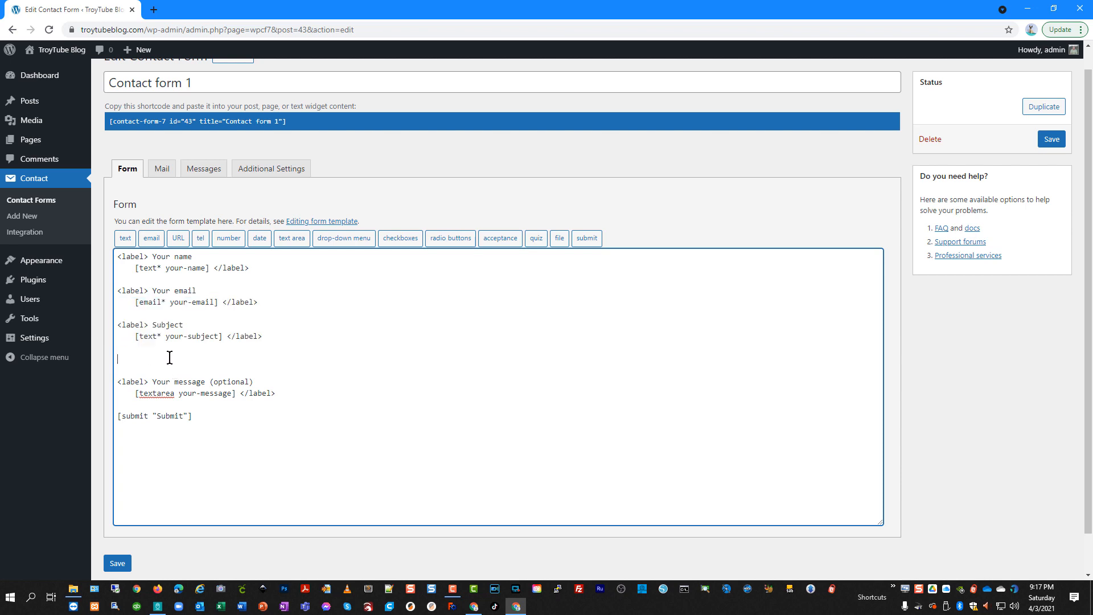
pyautogui.hotkey('ctrl', 'v')
pyautogui.moveTo(183, 359); pyautogui.dragTo(151, 359)
pyautogui.write('Ph')
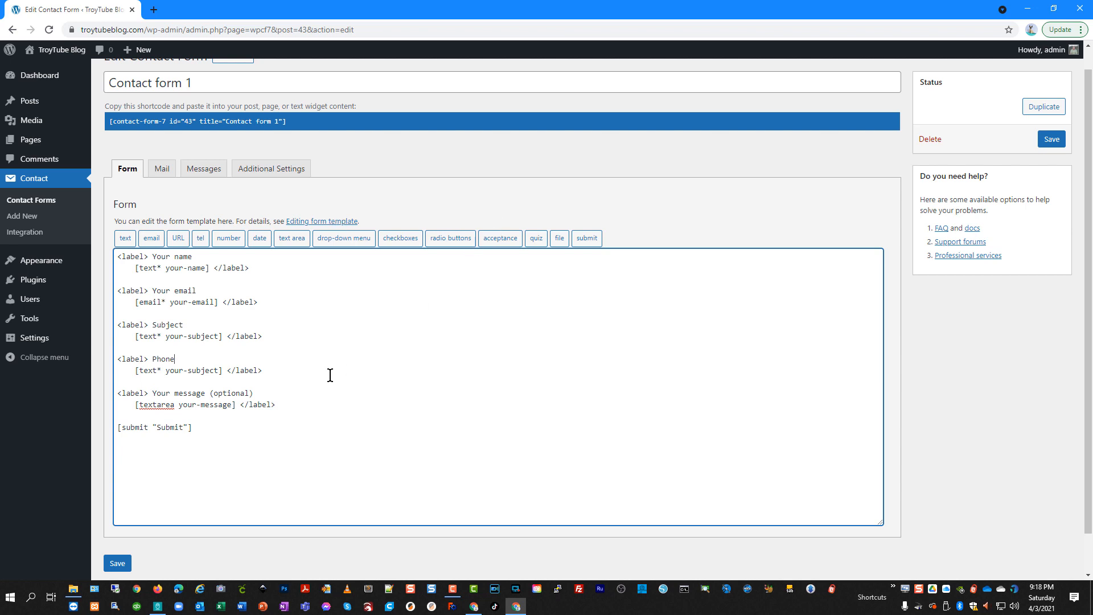
# - Replace the copied your-subject tag under the Phone label with a generated telephone tag marked as a required field
pyautogui.moveTo(225, 370); pyautogui.dragTo(135, 369)
pyautogui.click(200, 238)
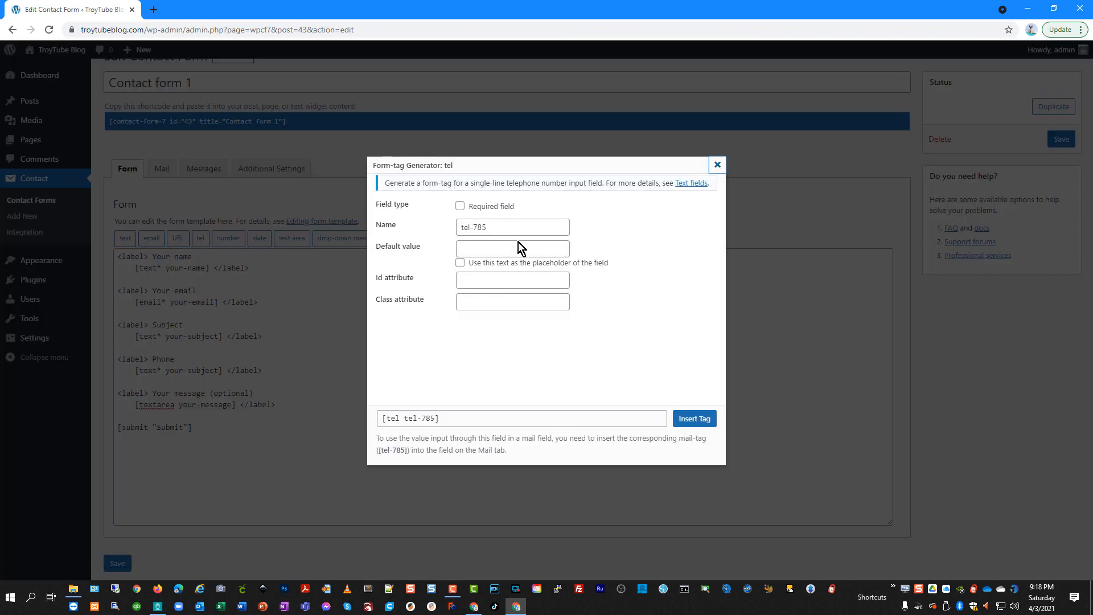
pyautogui.click(460, 205)
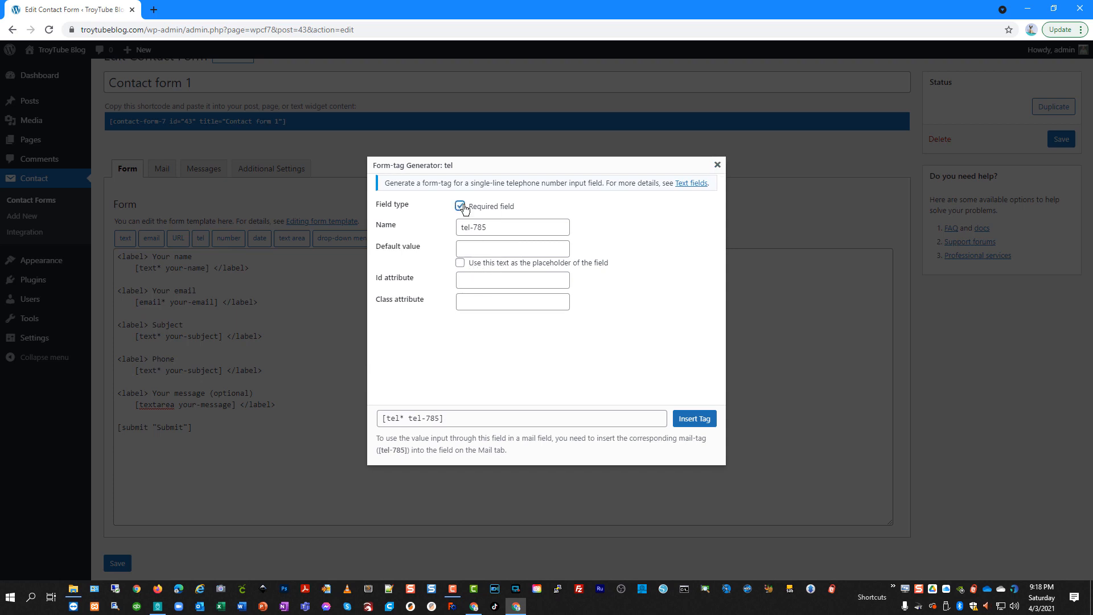
pyautogui.click(694, 418)
pyautogui.moveTo(227, 370); pyautogui.dragTo(134, 370)
pyautogui.press('BackSpace')
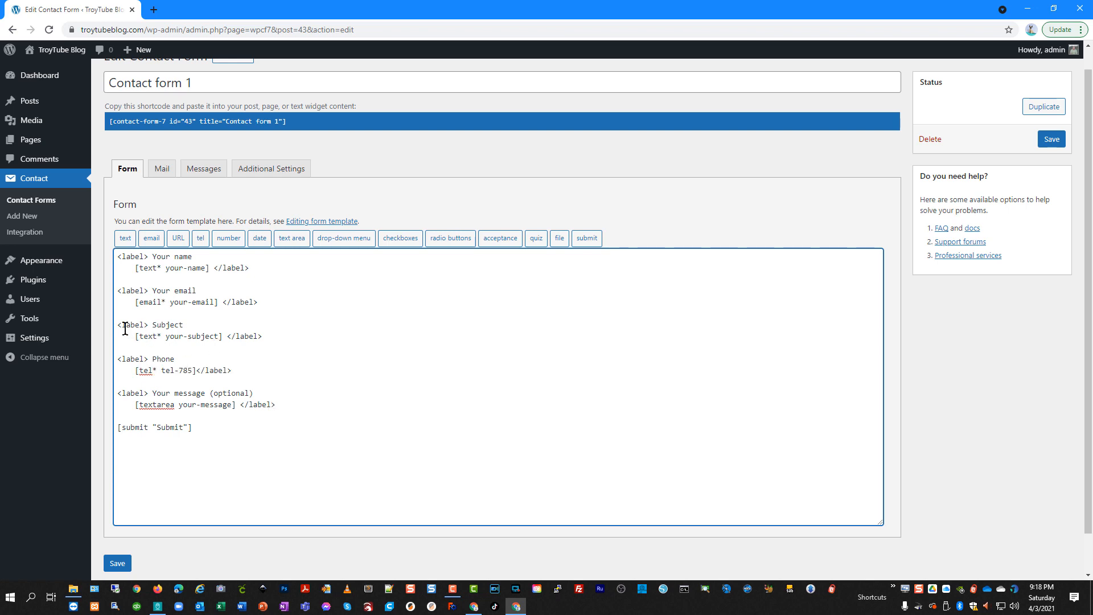
# - Insert an empty line below [your-message] in the mail template's message body
pyautogui.click(161, 170)
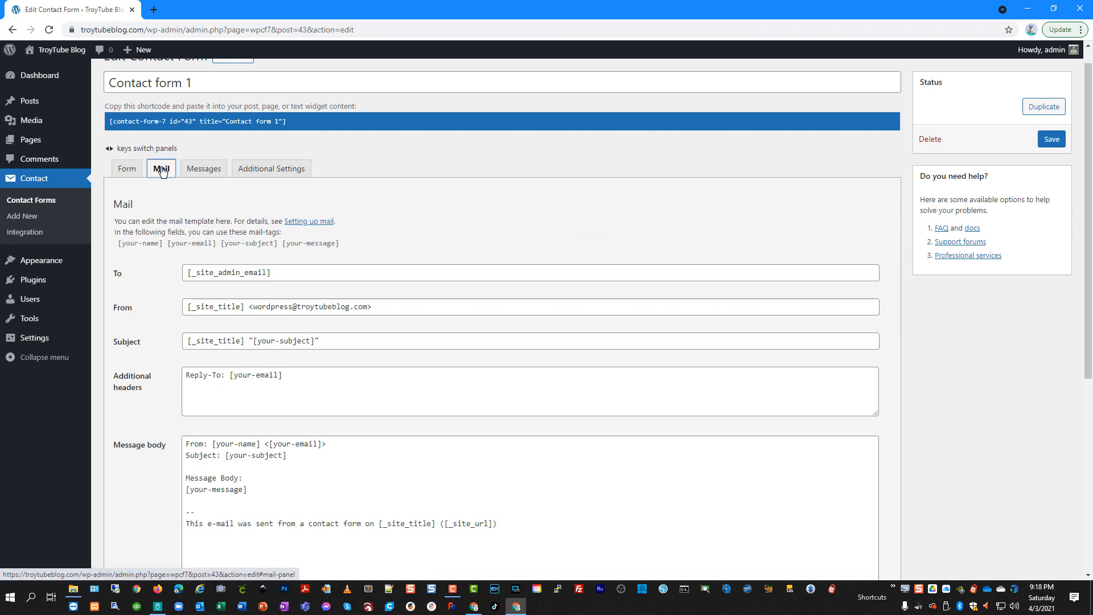
pyautogui.scroll(-2, 342, 446)
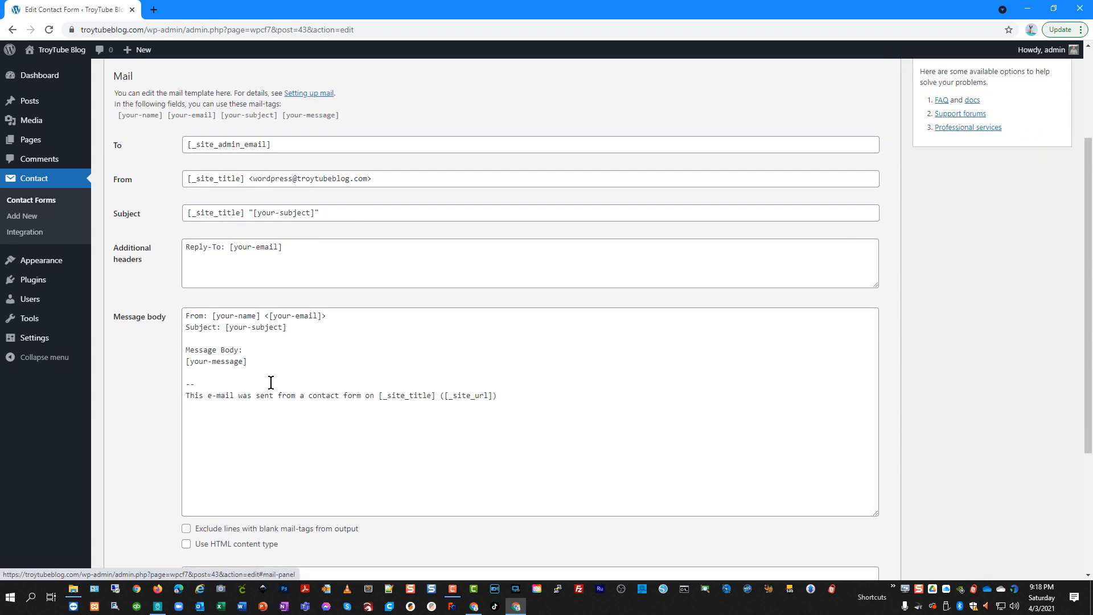
pyautogui.click(275, 368)
pyautogui.press('Return')
pyautogui.press('Return')
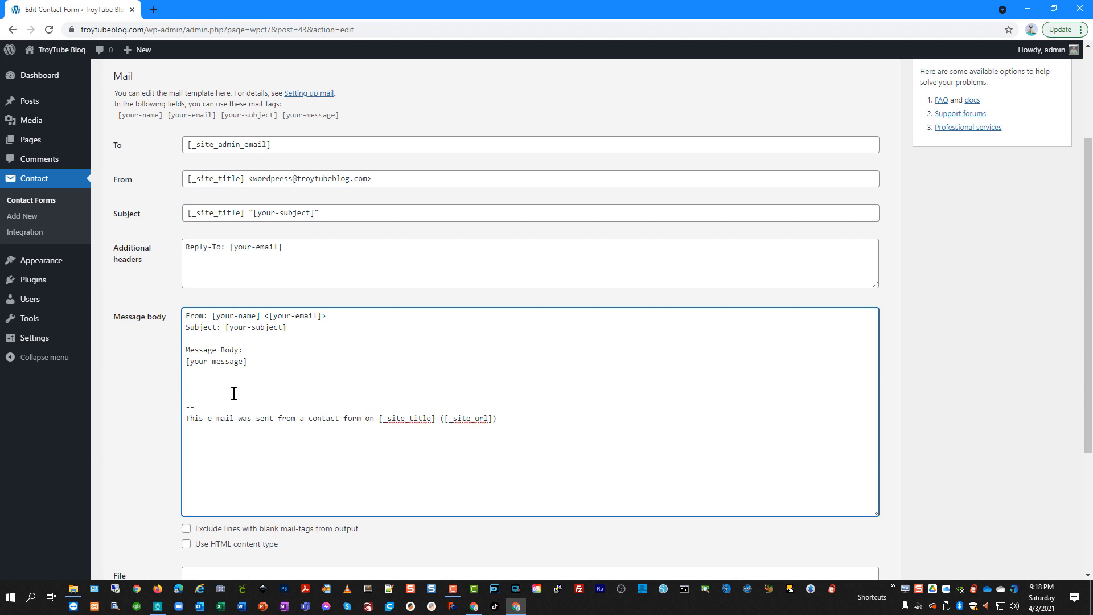
# - Copy the tag name tel-785 from the Phone field in the form template
pyautogui.scroll(2, 239, 390)
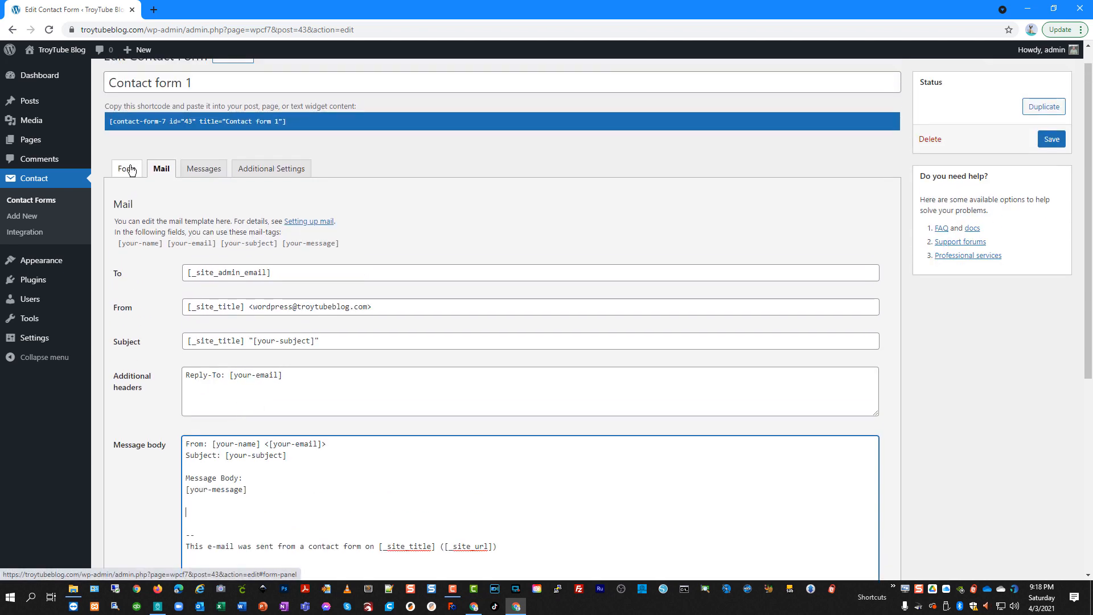
pyautogui.click(129, 171)
pyautogui.click(194, 371)
pyautogui.moveTo(194, 371); pyautogui.dragTo(162, 371)
pyautogui.hotkey('ctrl', 'c')
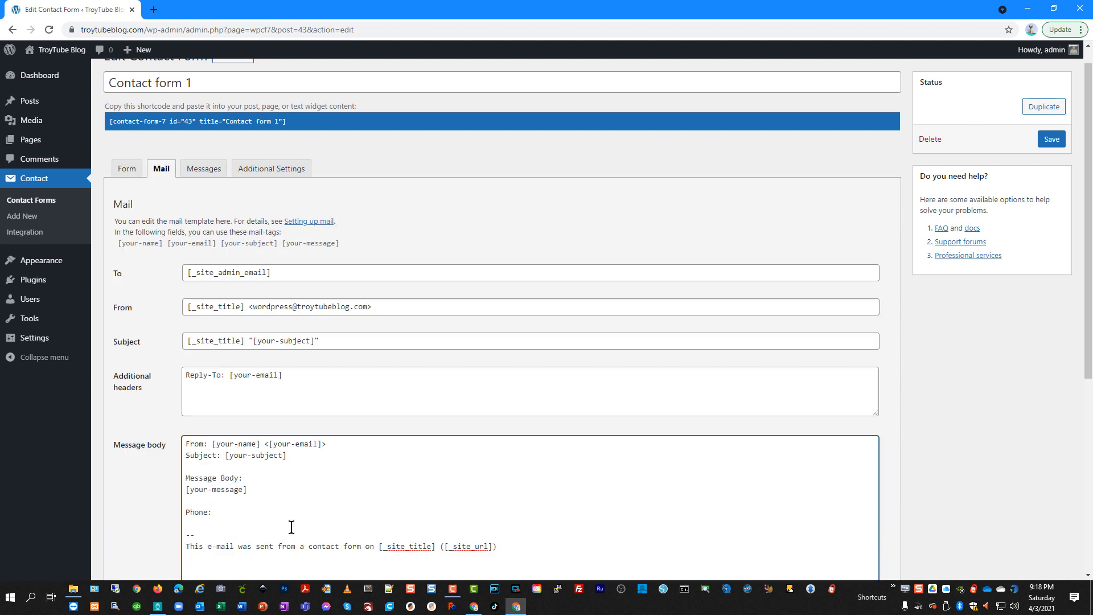
# - Add the line "Phone: [tel-785]" below [your-message] in the mail message body and save the contact form
pyautogui.write('[')
pyautogui.hotkey('ctrl', 'v')
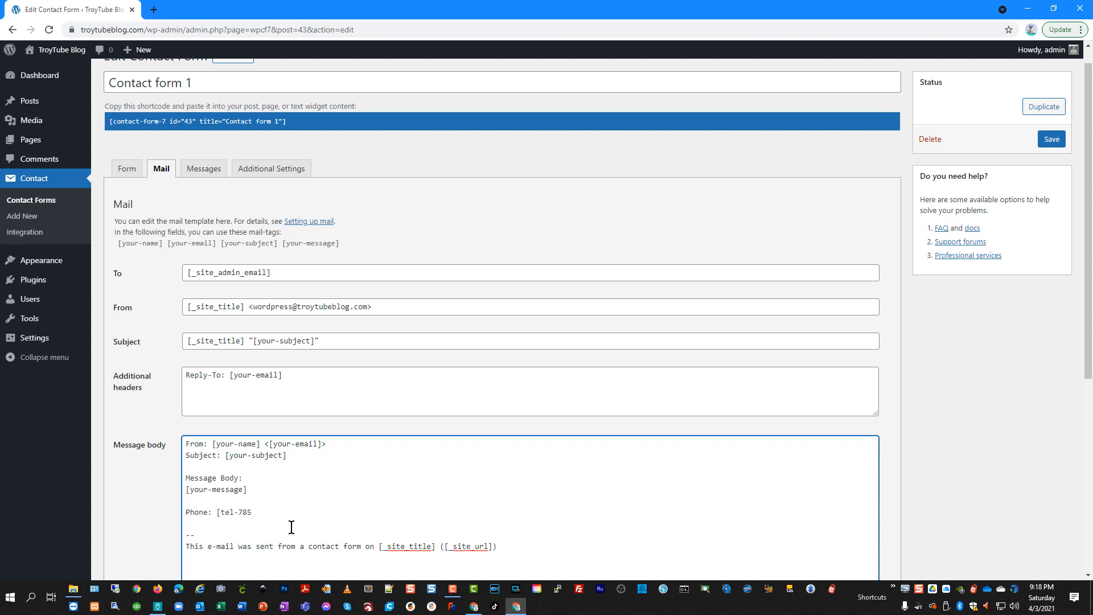
pyautogui.scroll(-3, 291, 527)
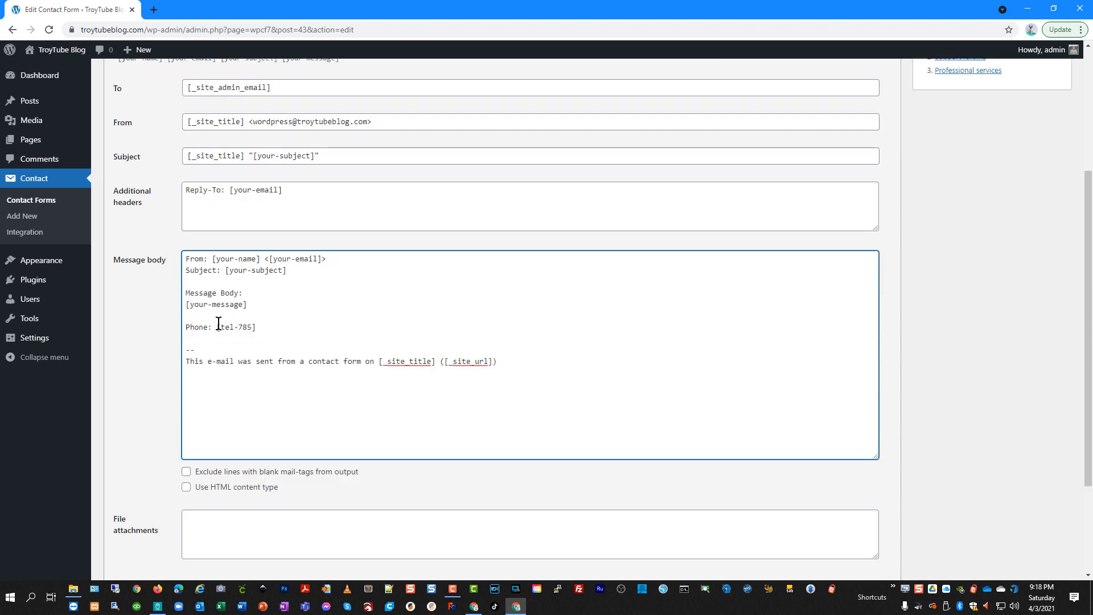
pyautogui.scroll(-3, 251, 502)
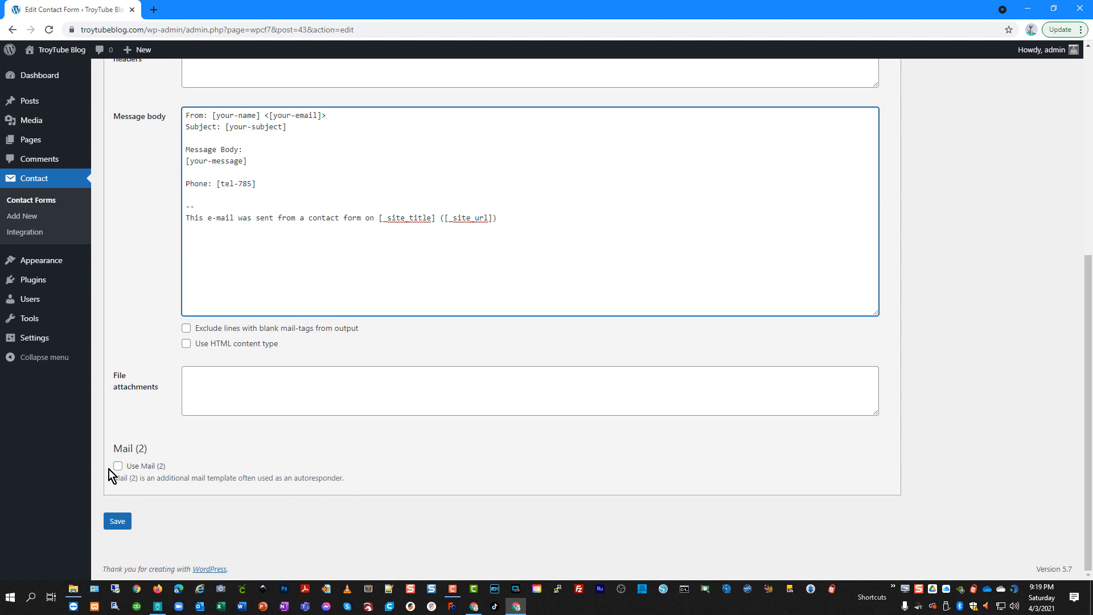
pyautogui.click(117, 520)
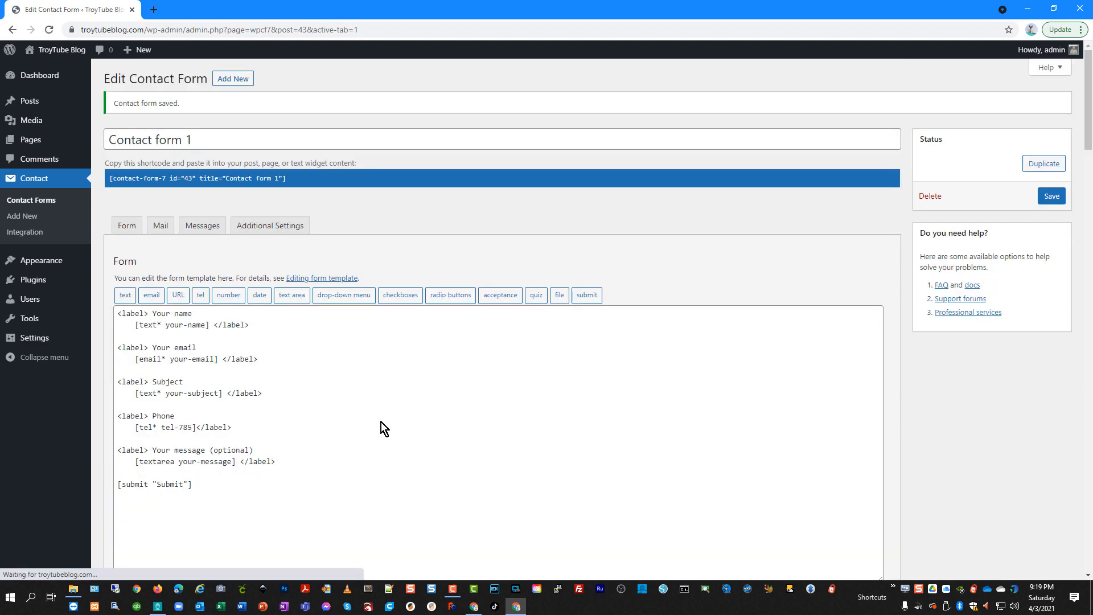
# - Review the contact form's response messages and additional settings, and return to the form template
pyautogui.click(210, 227)
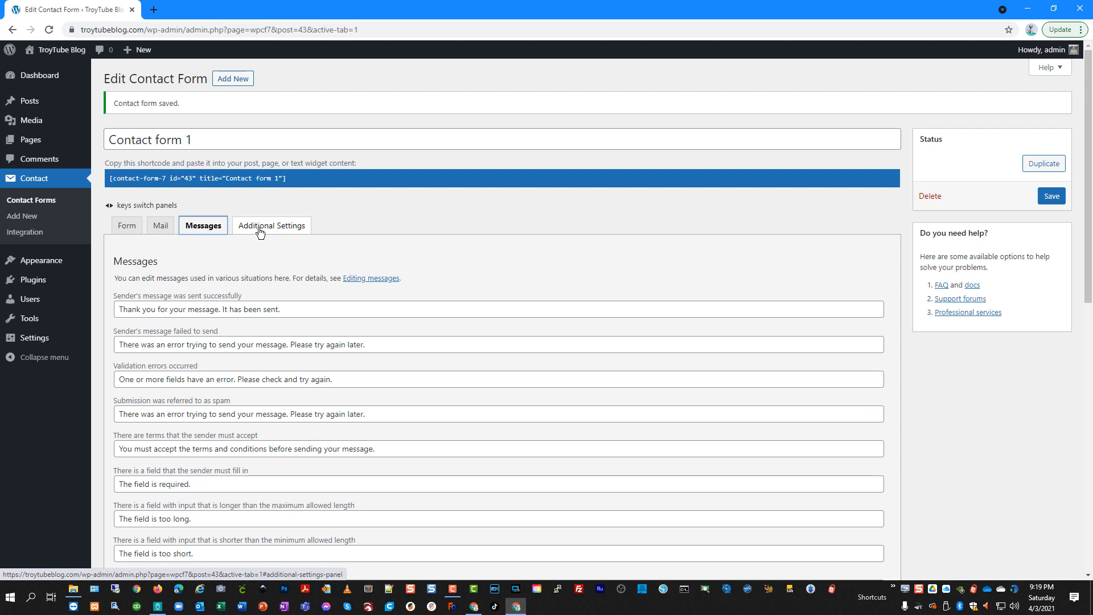
pyautogui.scroll(-2, 317, 439)
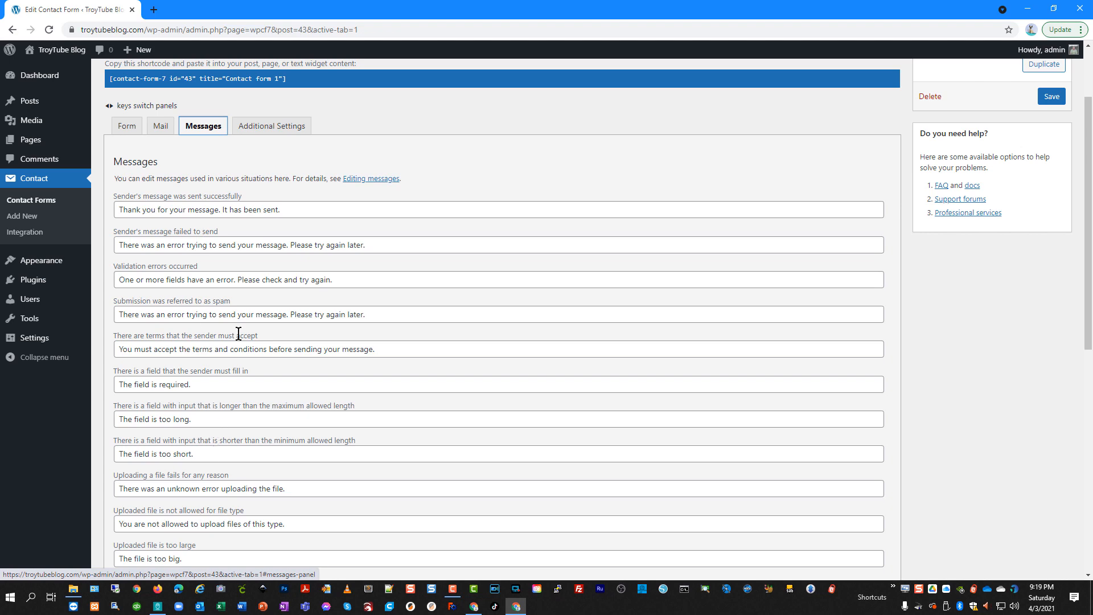
pyautogui.scroll(2, 285, 278)
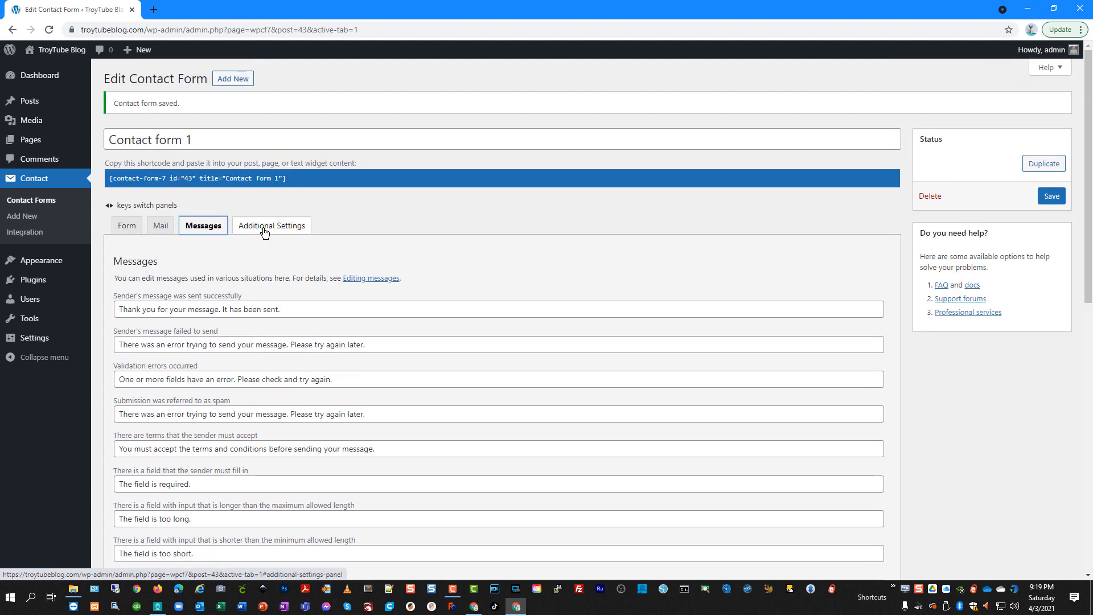
pyautogui.click(264, 232)
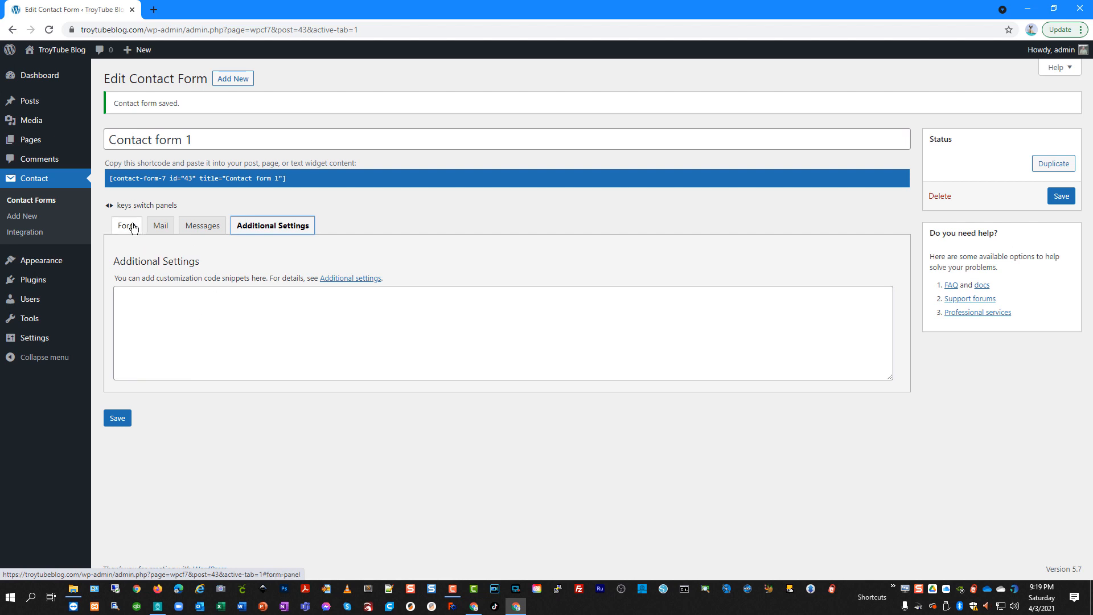
pyautogui.click(128, 226)
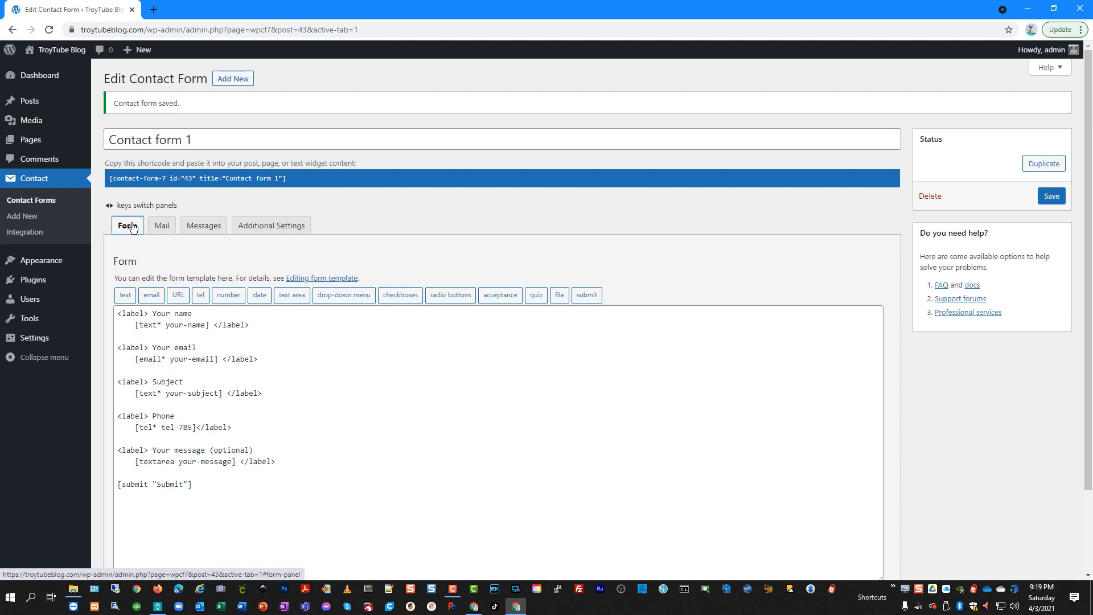
# - Copy the shortcode of Contact form 1 from the list of contact forms
pyautogui.click(35, 201)
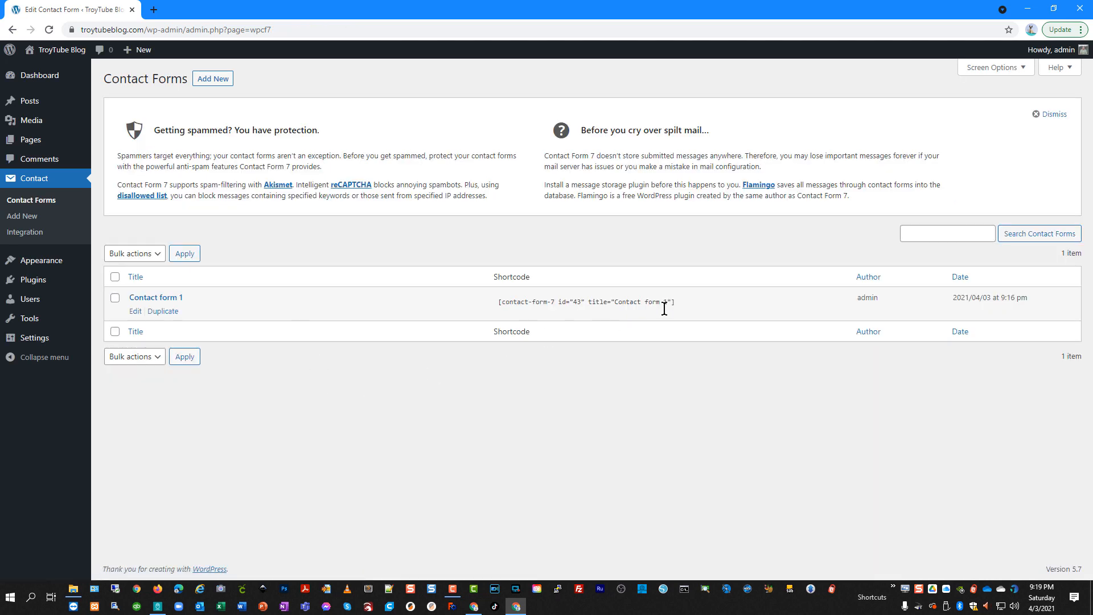
pyautogui.click(686, 301)
pyautogui.rightClick(608, 304)
pyautogui.click(646, 312)
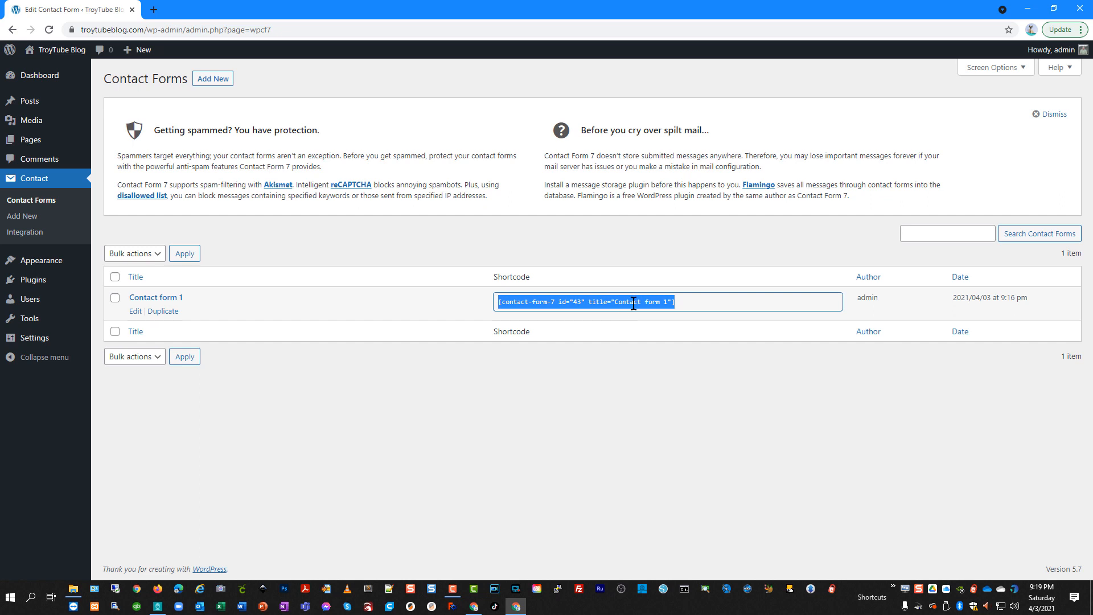
# - Paste the copied contact form shortcode into the Contact Us page's content in text mode and update the page
pyautogui.click(31, 140)
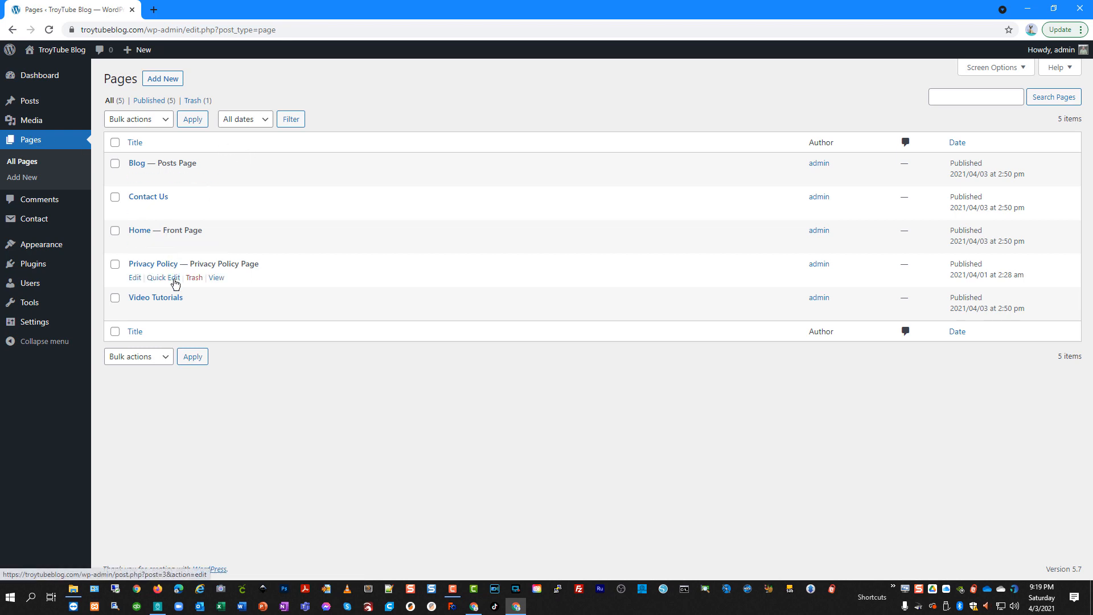
pyautogui.click(132, 211)
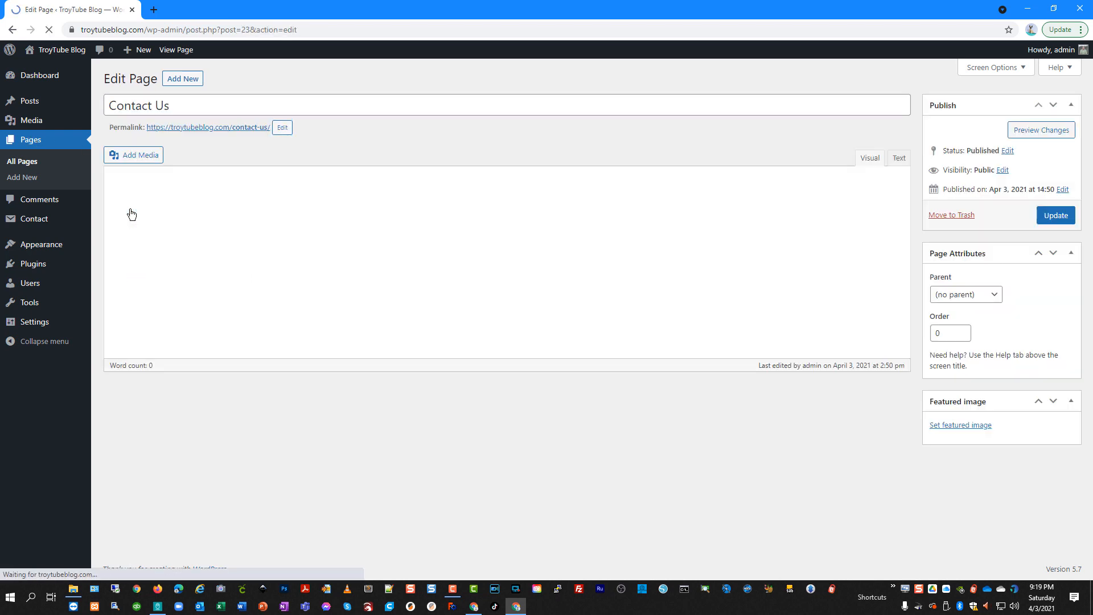
pyautogui.click(899, 163)
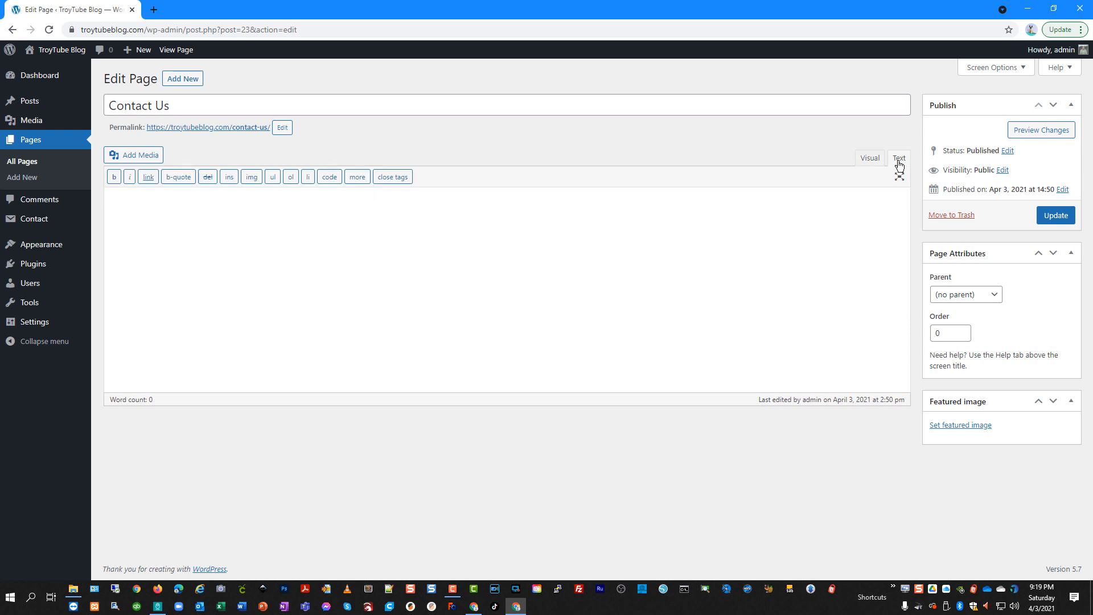
pyautogui.rightClick(278, 220)
pyautogui.click(340, 311)
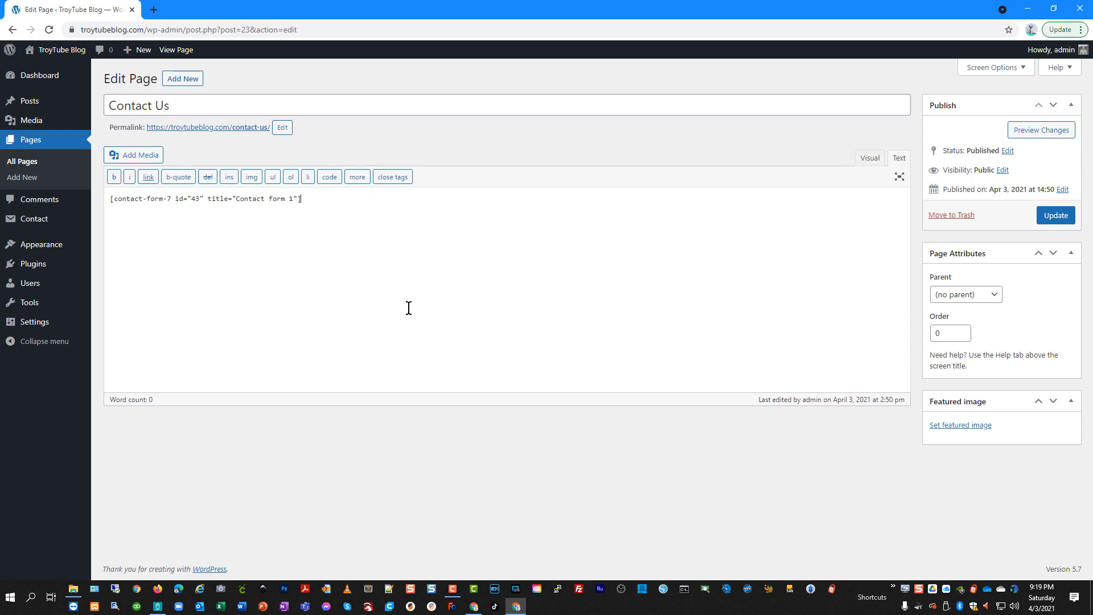
pyautogui.click(1056, 216)
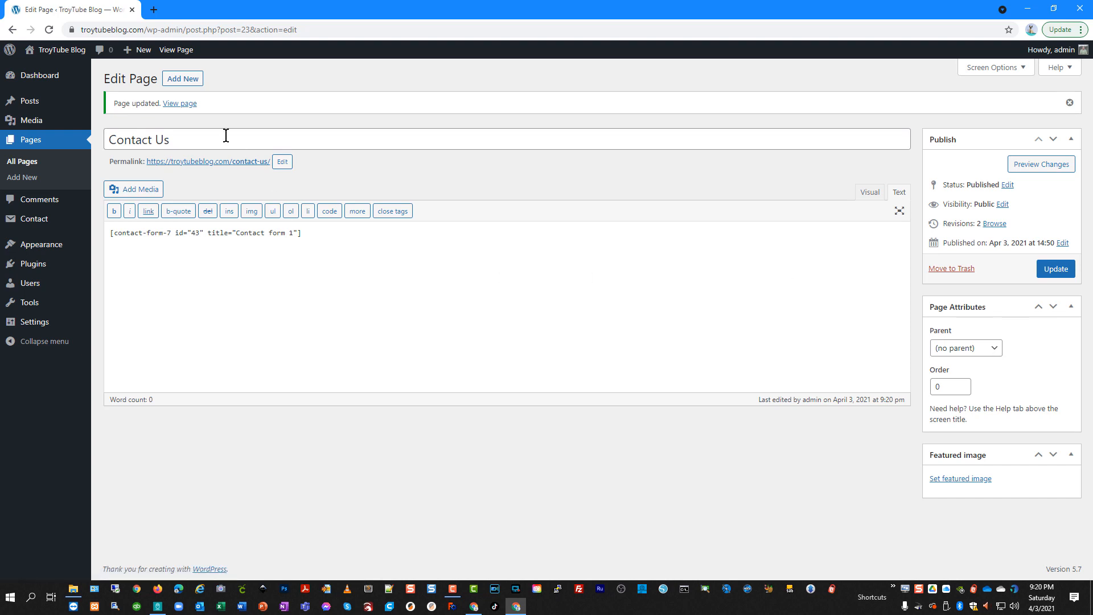
# - Open the live site in a new tab and examine the contact form on the Contact Us page
pyautogui.middleClick(40, 69)
pyautogui.click(224, 9)
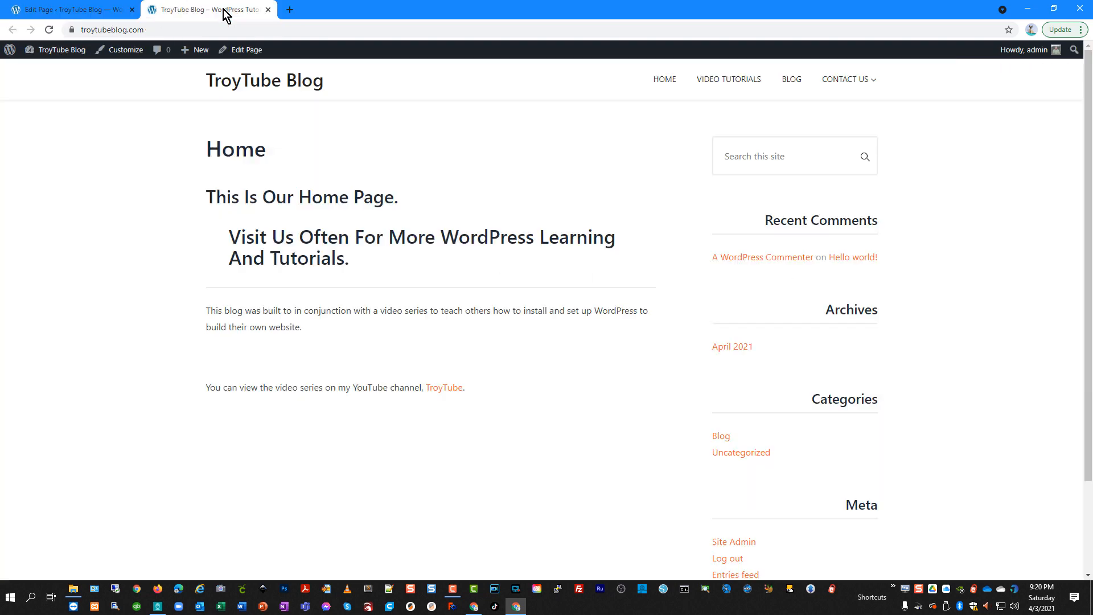
pyautogui.click(857, 80)
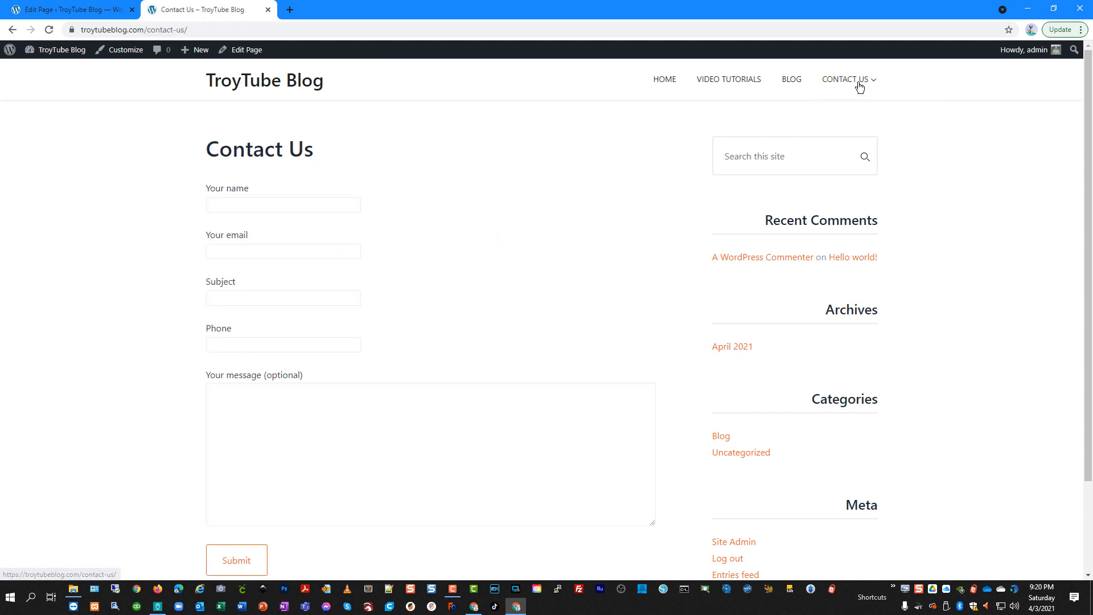
pyautogui.scroll(-1, 236, 429)
pyautogui.scroll(1, 236, 429)
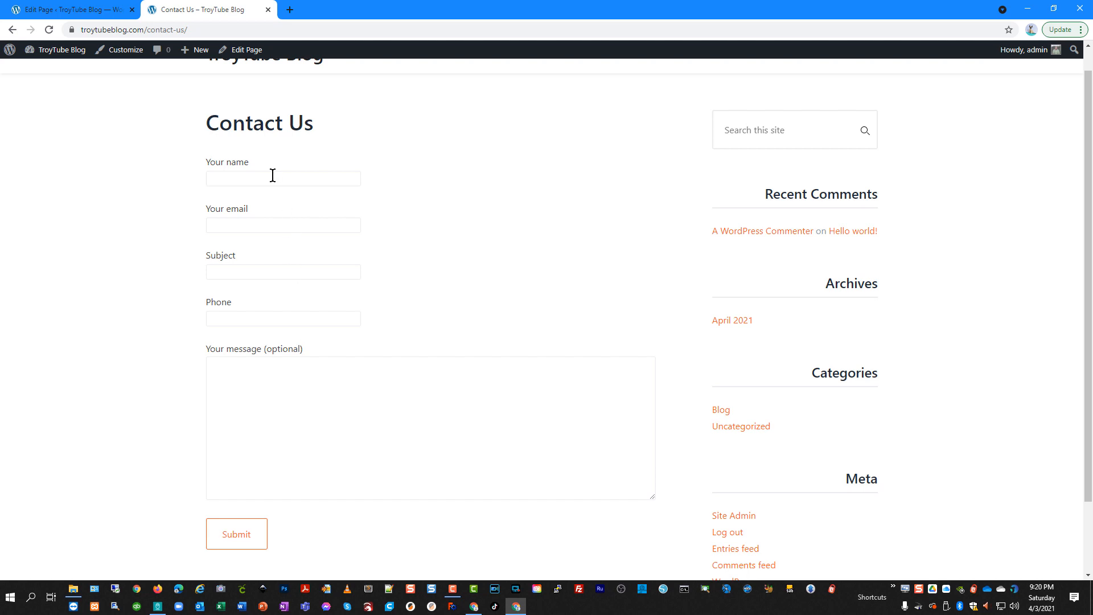
pyautogui.scroll(1, 188, 163)
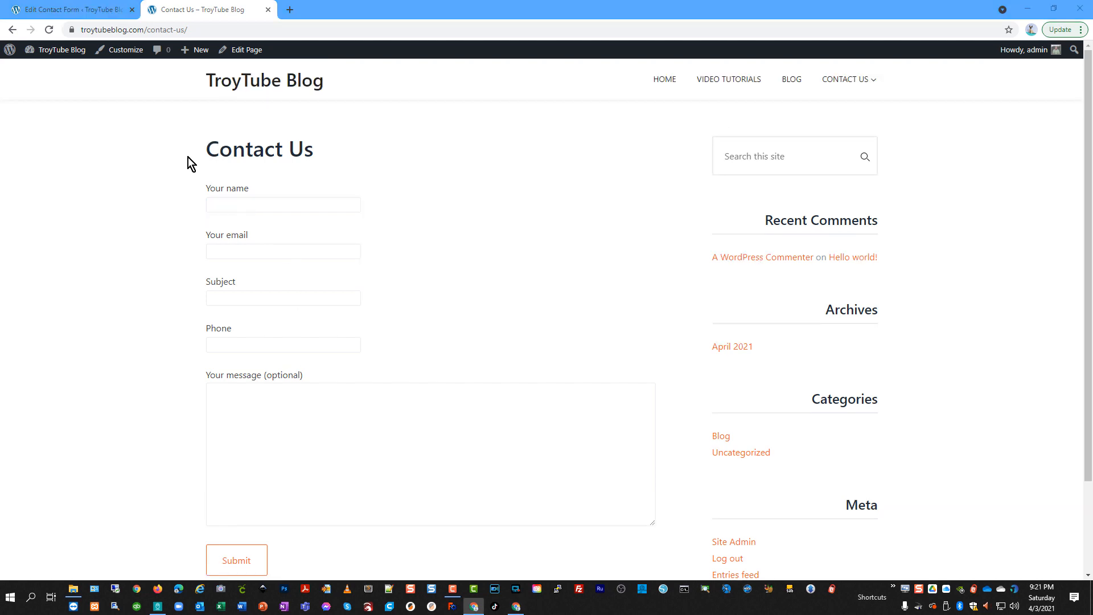
# - Check the recipient address field in the mail template of Contact form 1
pyautogui.click(75, 9)
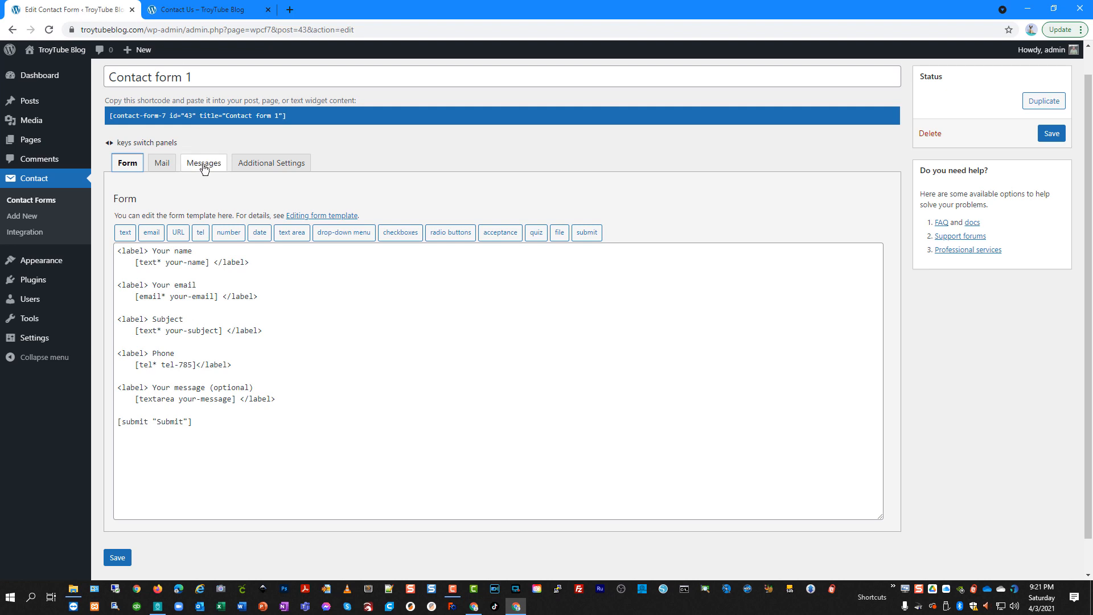
pyautogui.click(162, 163)
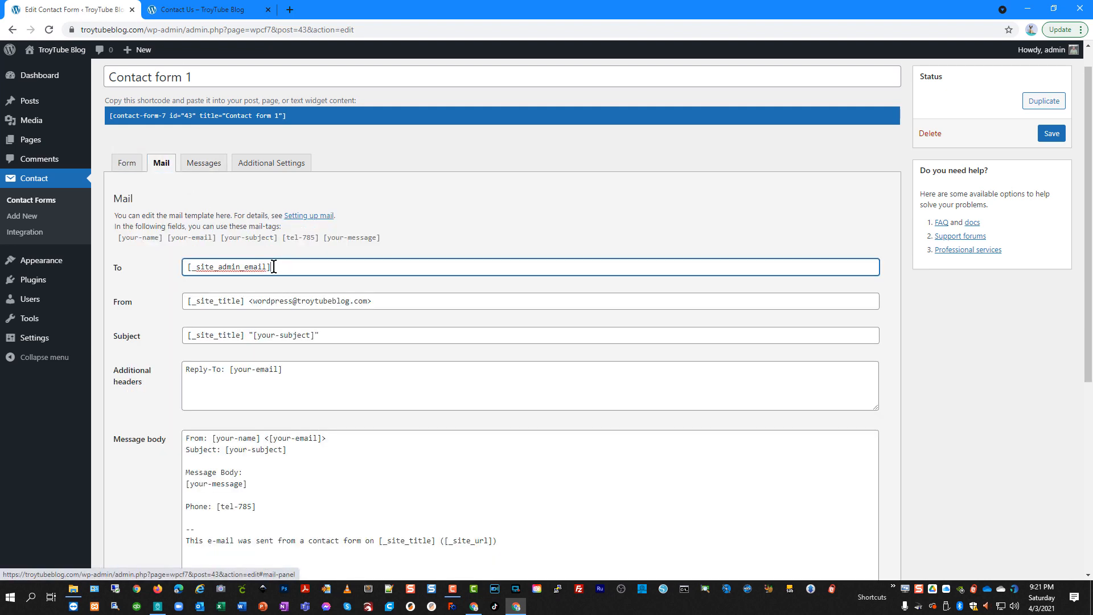
pyautogui.moveTo(280, 266); pyautogui.dragTo(173, 269)
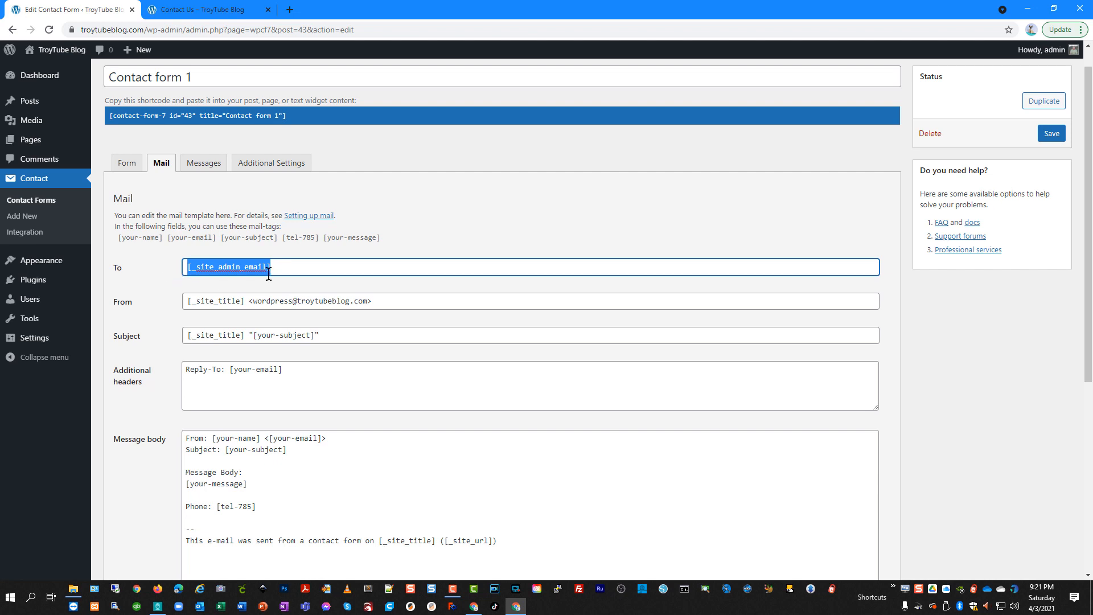
pyautogui.click(297, 270)
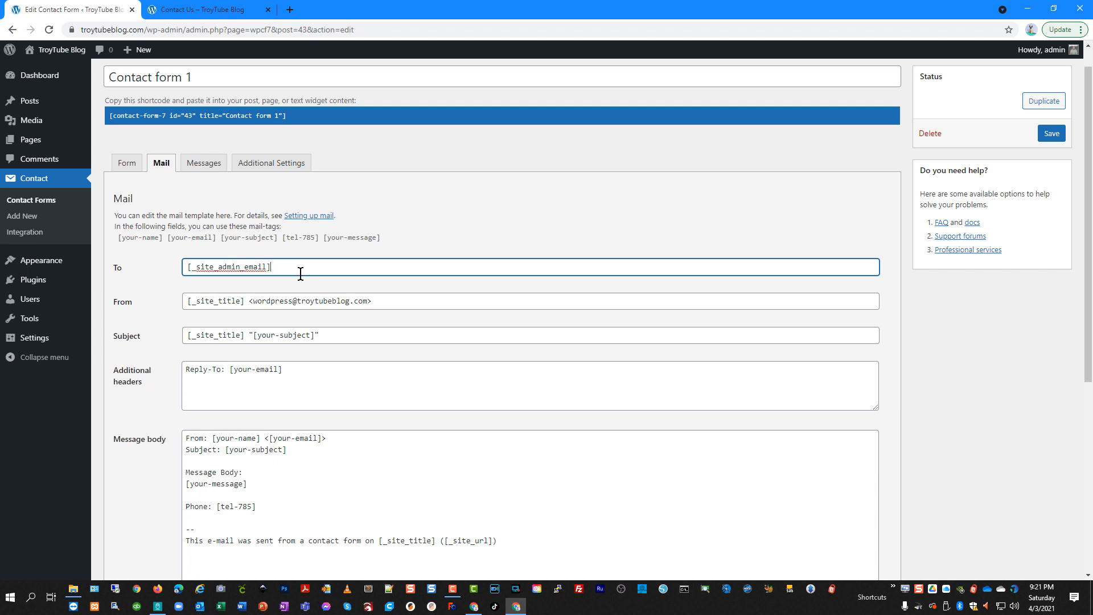
# - On the live Contact Us page, fill in the sender's name, email and phone number, with the subject "Test"
pyautogui.click(225, 9)
pyautogui.click(269, 204)
pyautogui.click(268, 225)
pyautogui.click(253, 250)
pyautogui.click(256, 276)
pyautogui.click(251, 292)
pyautogui.click(245, 315)
pyautogui.click(244, 342)
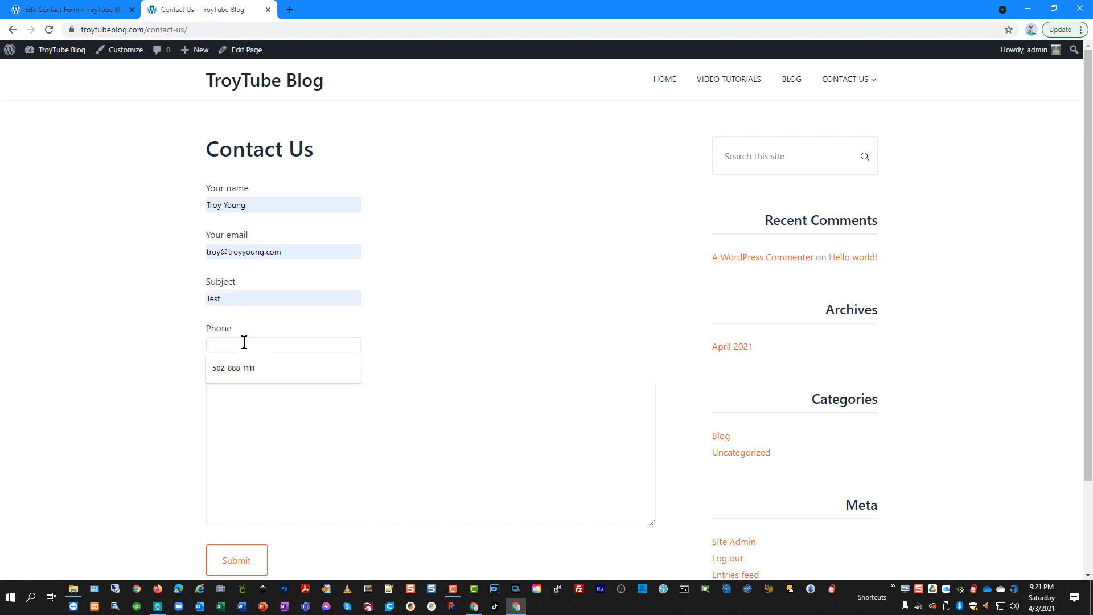
pyautogui.click(247, 367)
# - Enter "This is a test message." as the message and submit the contact form
pyautogui.click(251, 404)
pyautogui.write('This is a at')
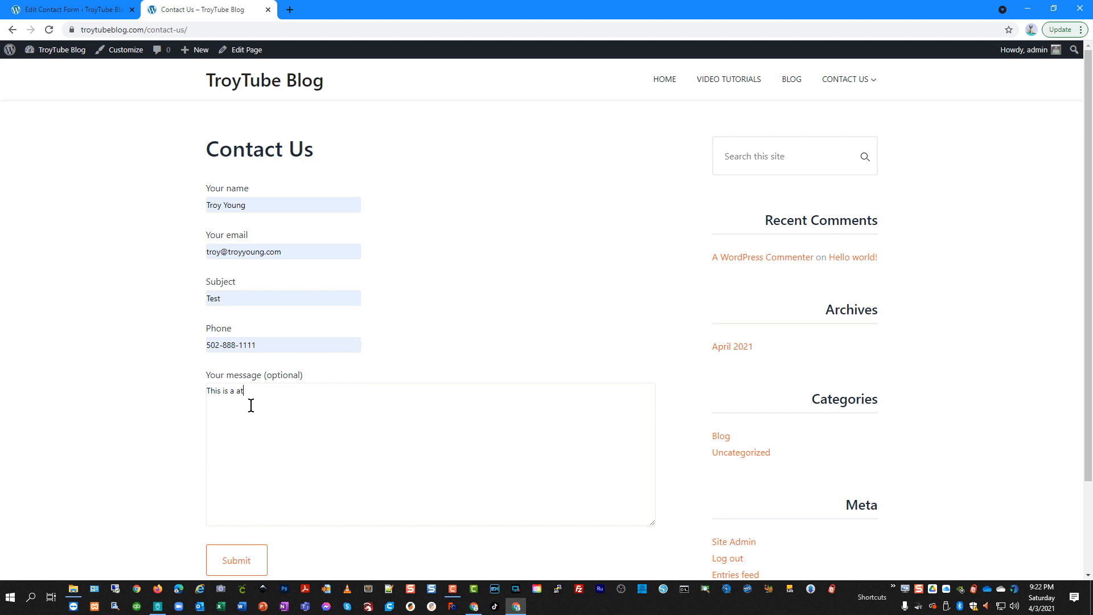
pyautogui.press('BackSpace')
pyautogui.write('test message.')
pyautogui.scroll(-2, 322, 297)
pyautogui.click(243, 462)
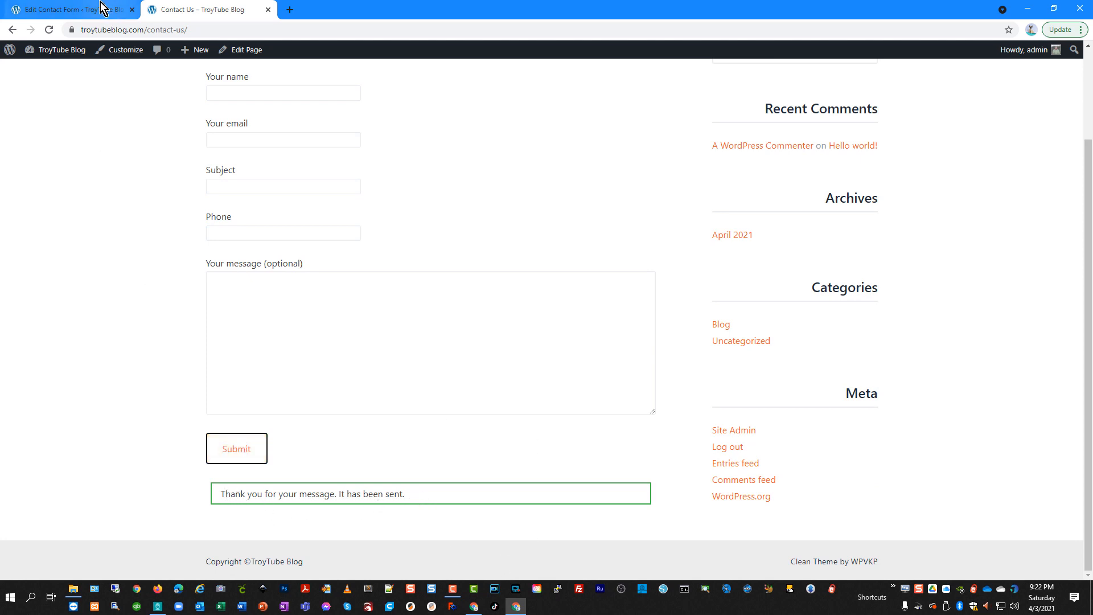
# - Review the successful-submission message in the settings of Contact form 1, and return to the live Contact Us page
pyautogui.click(80, 10)
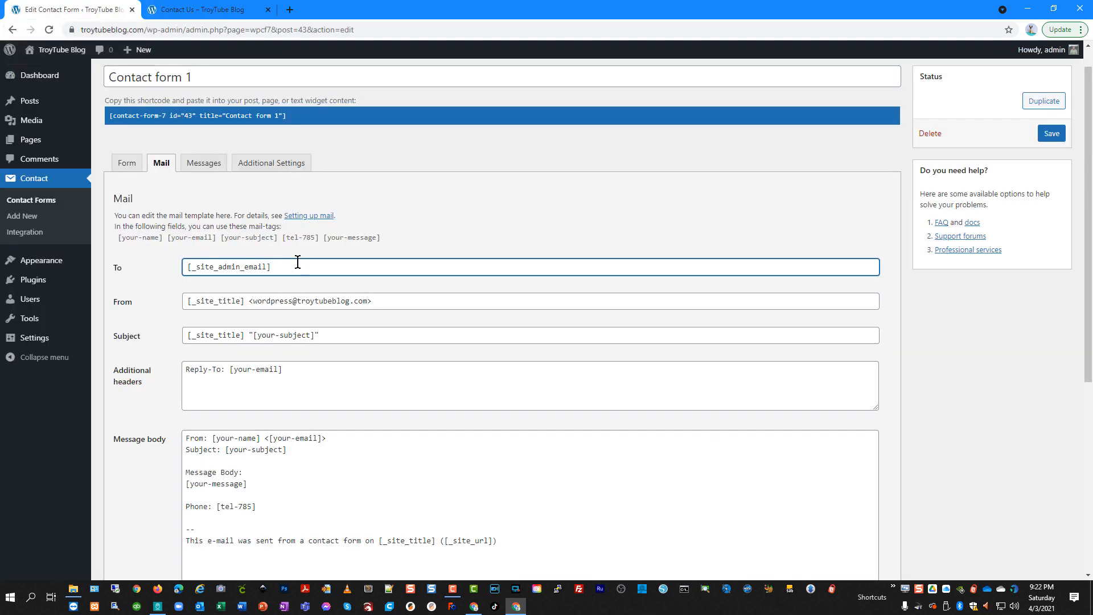
pyautogui.click(219, 164)
pyautogui.moveTo(292, 246); pyautogui.dragTo(132, 261)
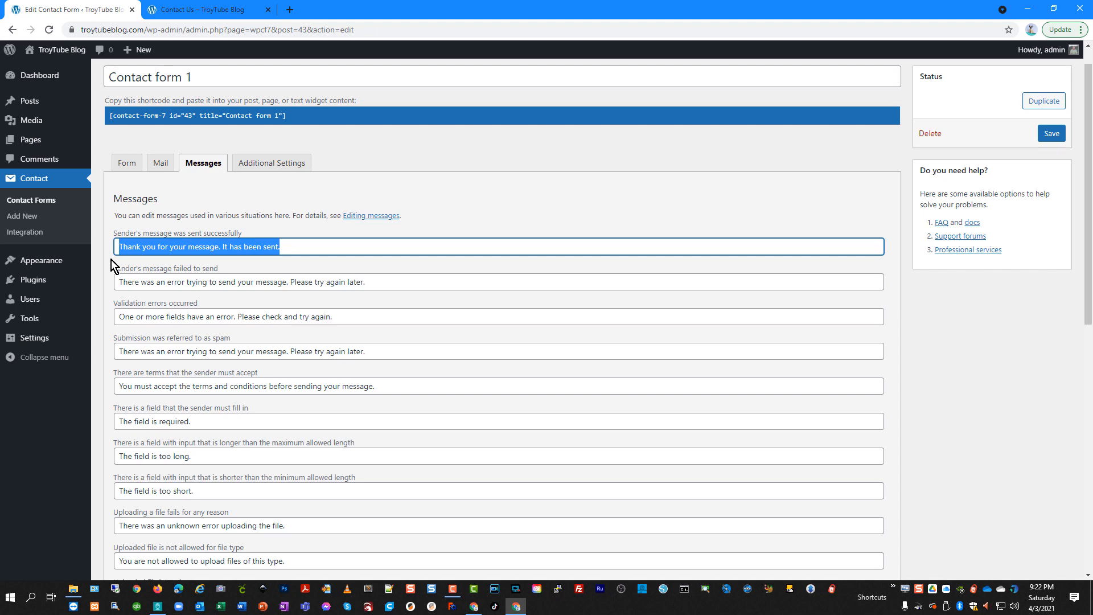
pyautogui.click(306, 248)
pyautogui.click(202, 10)
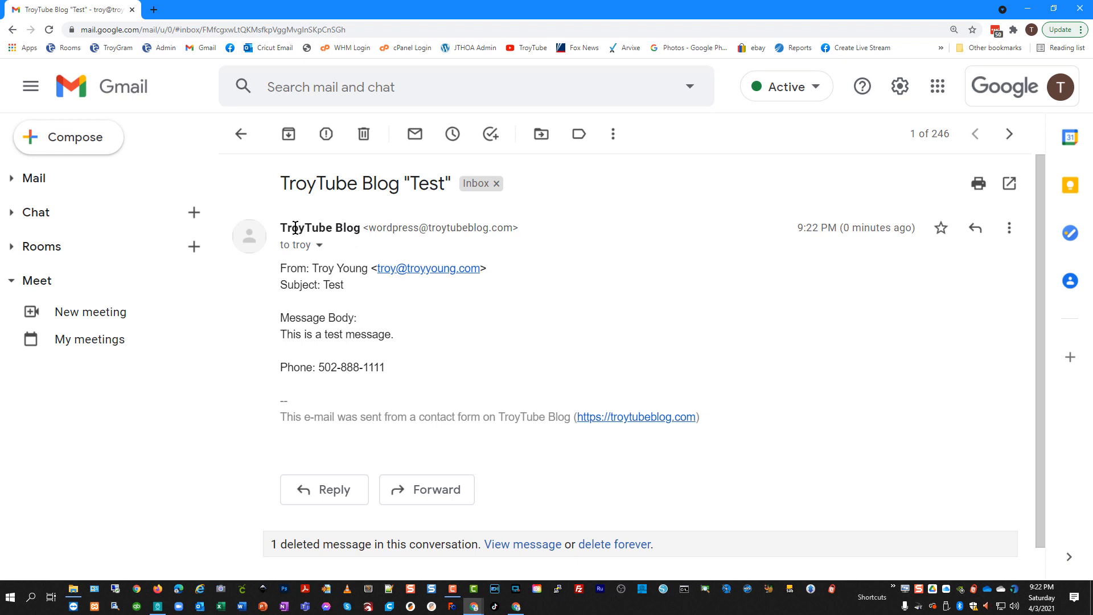
# - In Gmail, examine the sender and recipient details and the body of the received contact form email
pyautogui.click(319, 245)
pyautogui.click(281, 312)
pyautogui.scroll(-1, 514, 431)
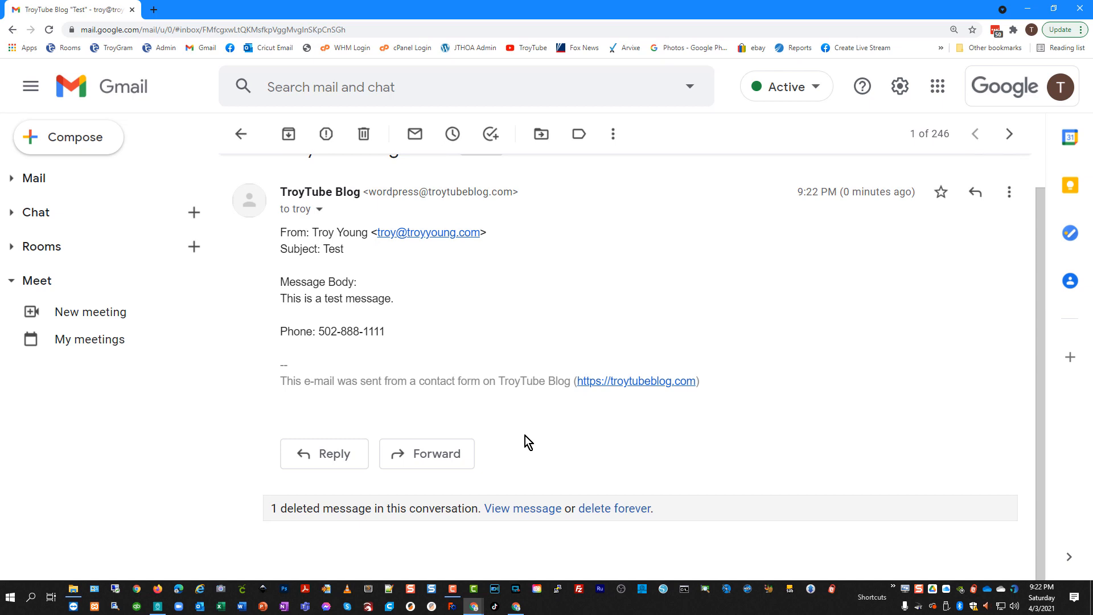
pyautogui.scroll(1, 504, 439)
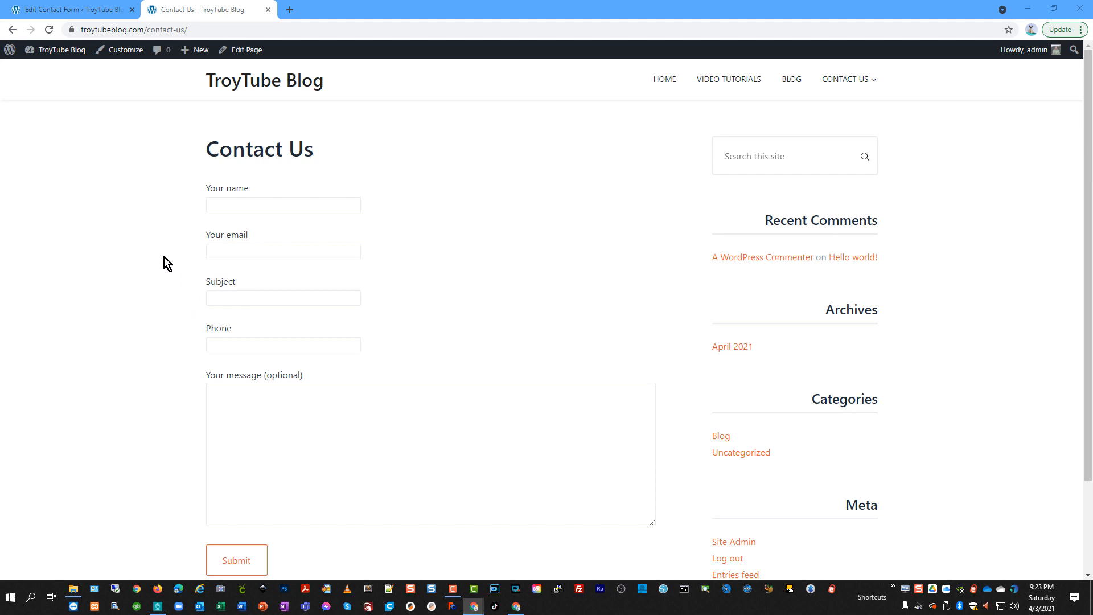
# - Return to the editor of Contact form 1 in WordPress and show its form template
pyautogui.click(74, 10)
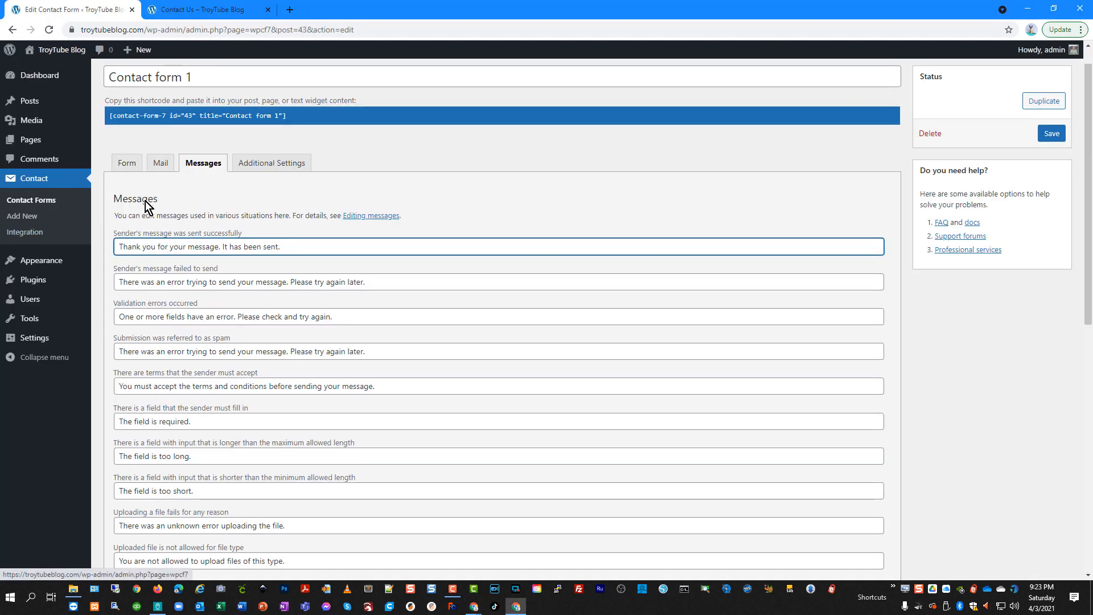
pyautogui.click(127, 163)
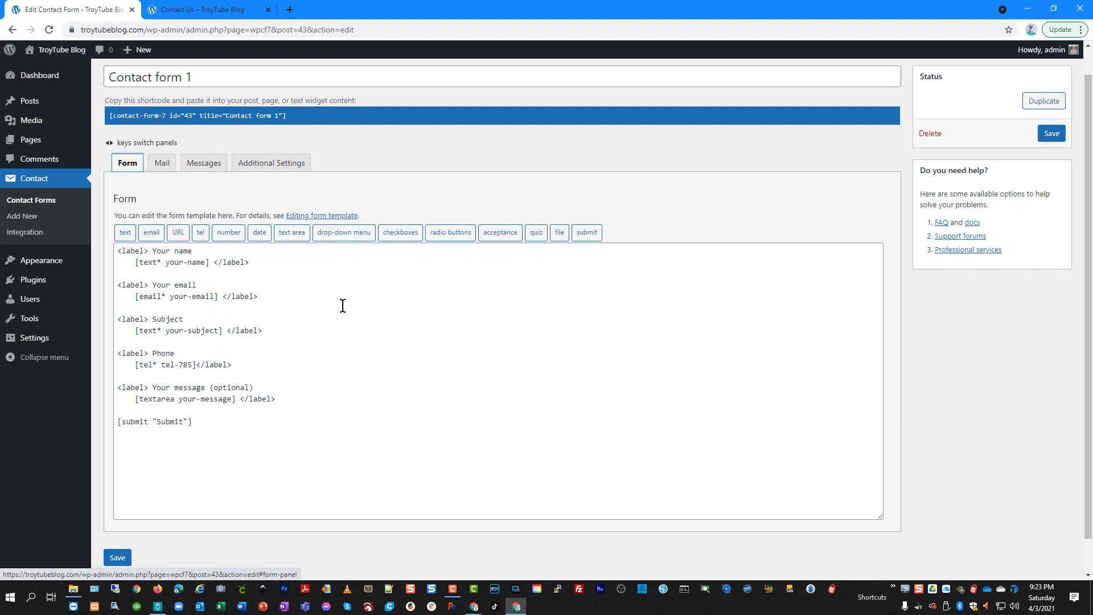